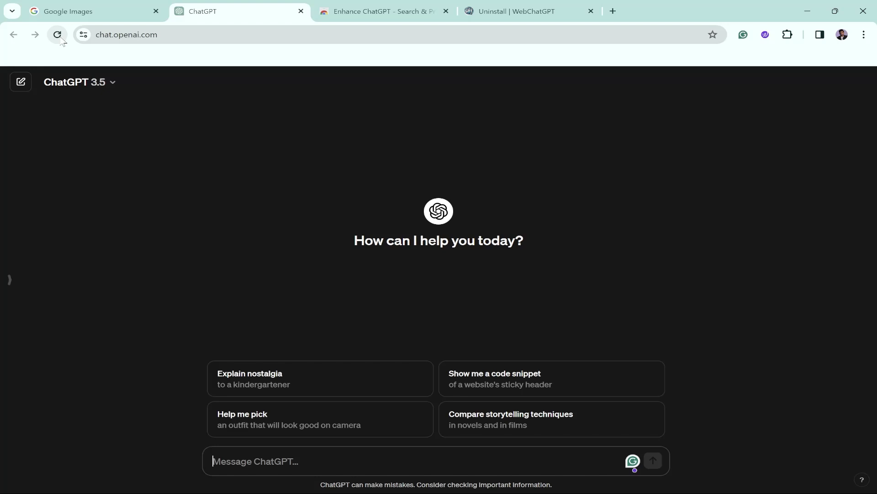
# Step: Close the leftover WebChatGPT uninstall tab, keeping the Enhance ChatGPT store listing open
pyautogui.click(417, 16)
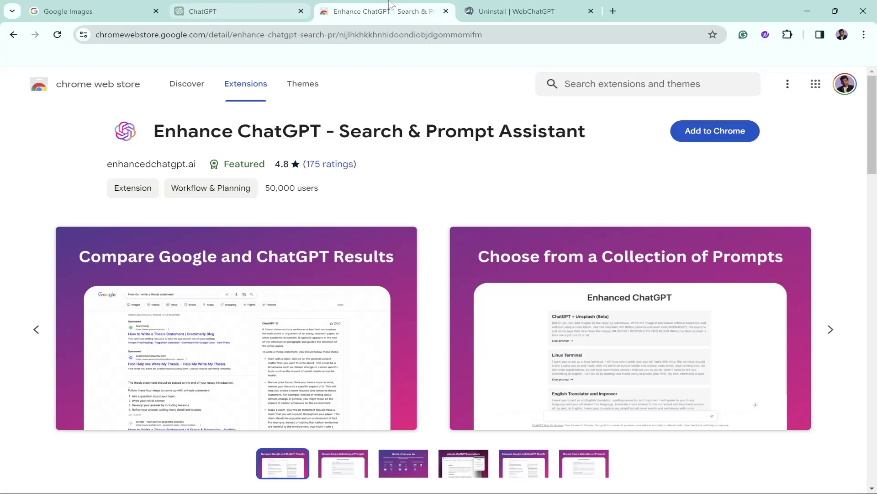
pyautogui.click(502, 6)
pyautogui.click(591, 11)
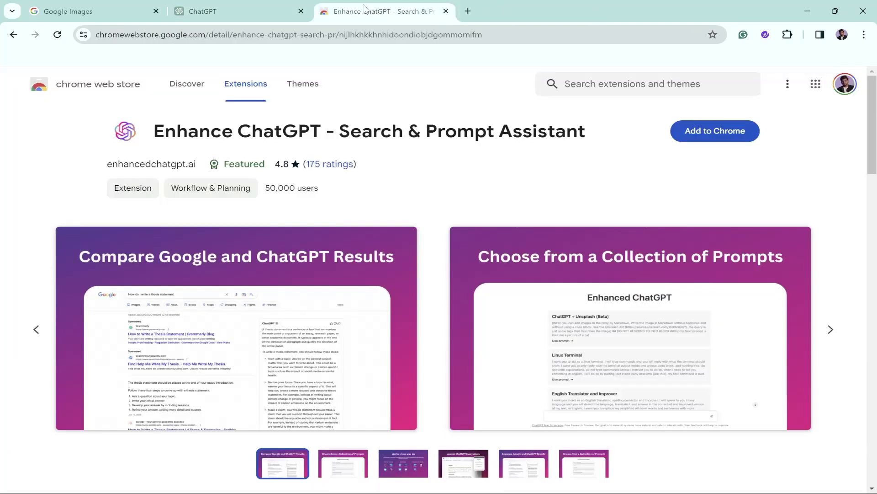
pyautogui.click(225, 8)
# Step: In a new tab, search the web for 'chrome' and open the Chrome Web Store result
pyautogui.hotkey('ctrl', 't')
pyautogui.write('chrome')
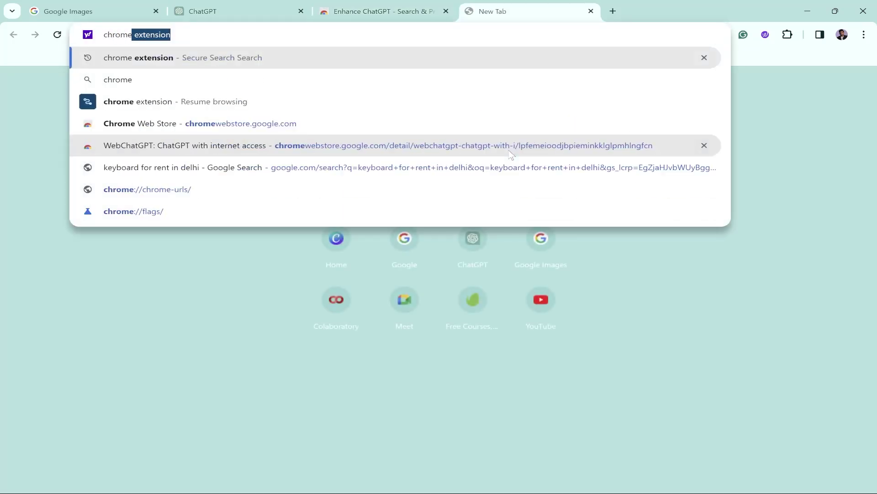
pyautogui.press('Return')
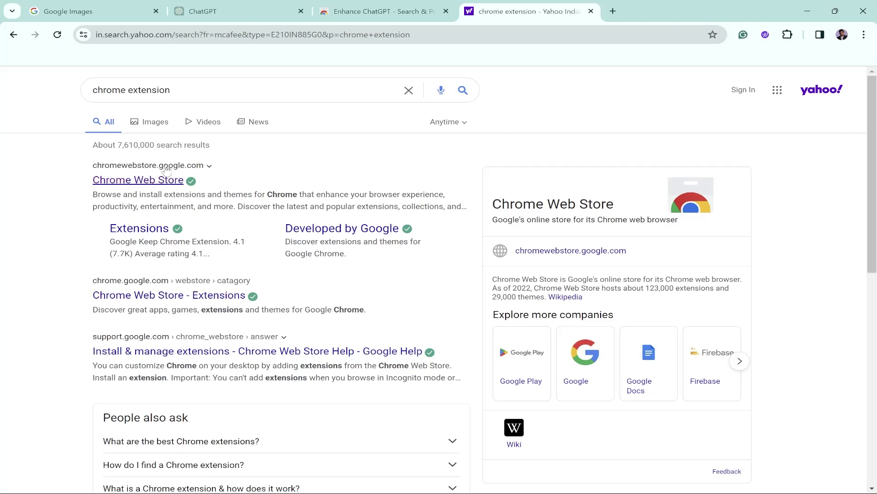
pyautogui.click(147, 183)
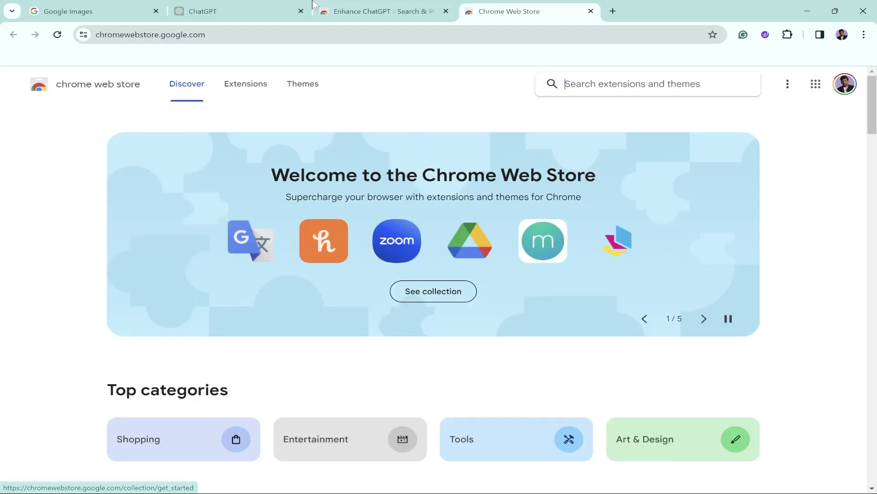
# Step: Search the Chrome Web Store for 'enhance chatgpt'
pyautogui.click(359, 9)
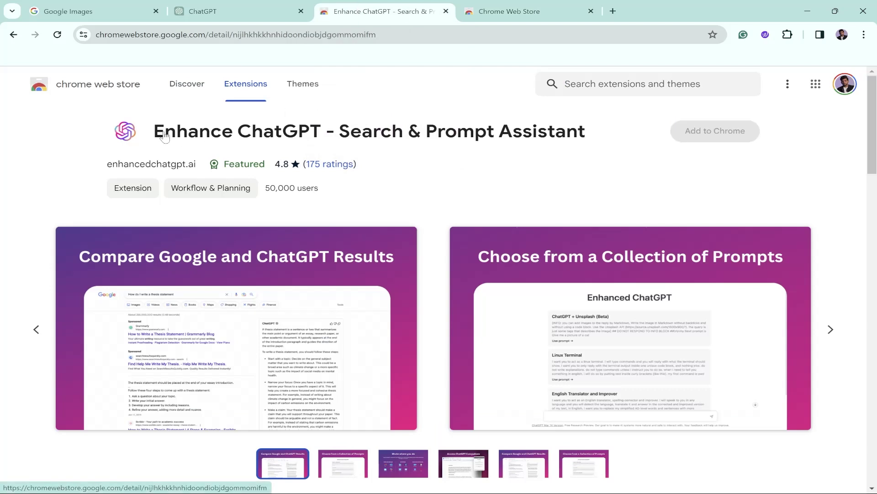
pyautogui.click(500, 11)
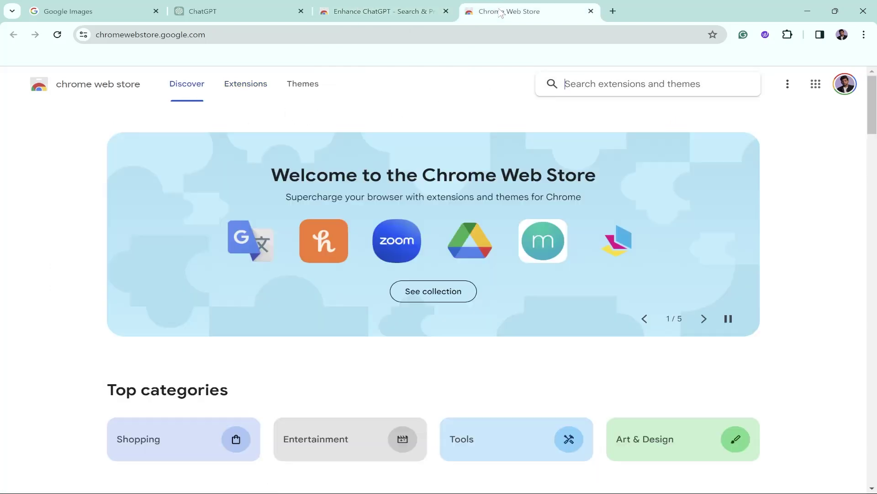
pyautogui.click(606, 78)
pyautogui.write('enhance chatgpt')
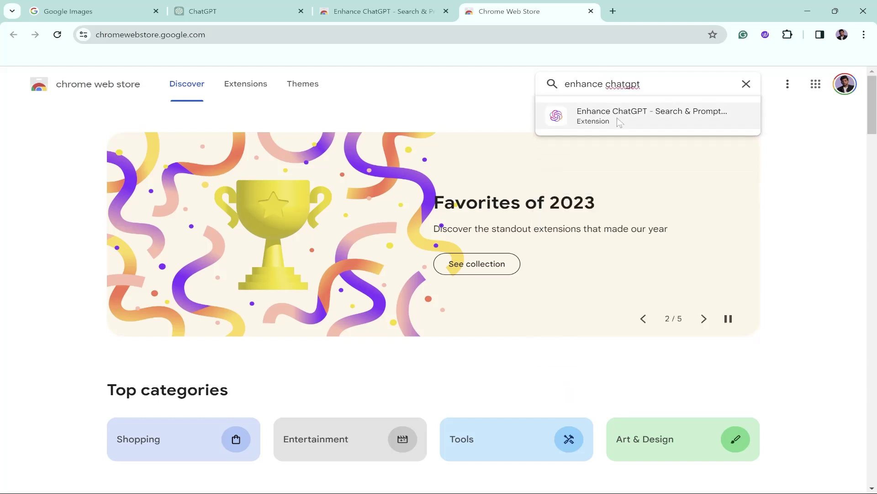
# Step: Add the Enhance ChatGPT extension to Chrome and confirm the installation
pyautogui.click(617, 117)
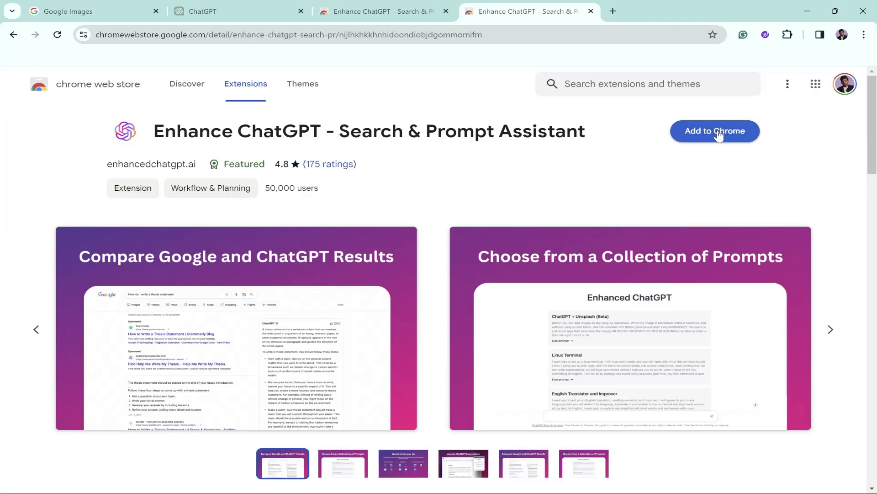
pyautogui.click(718, 135)
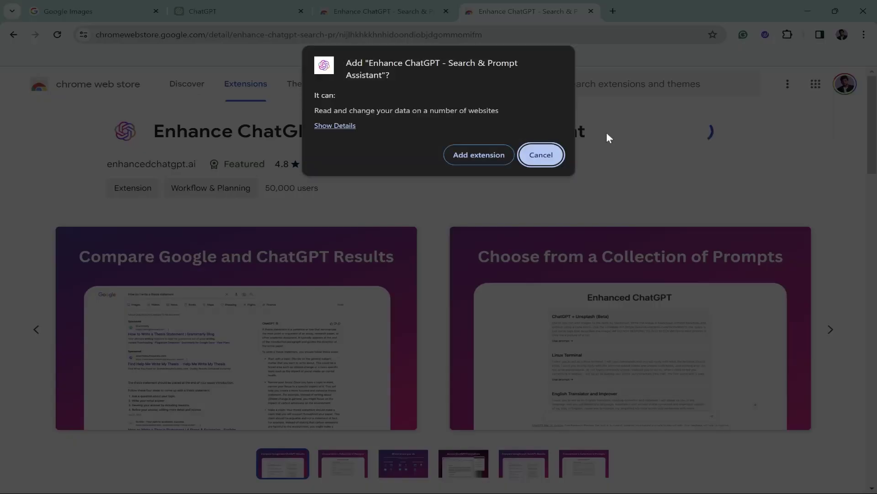
pyautogui.click(476, 162)
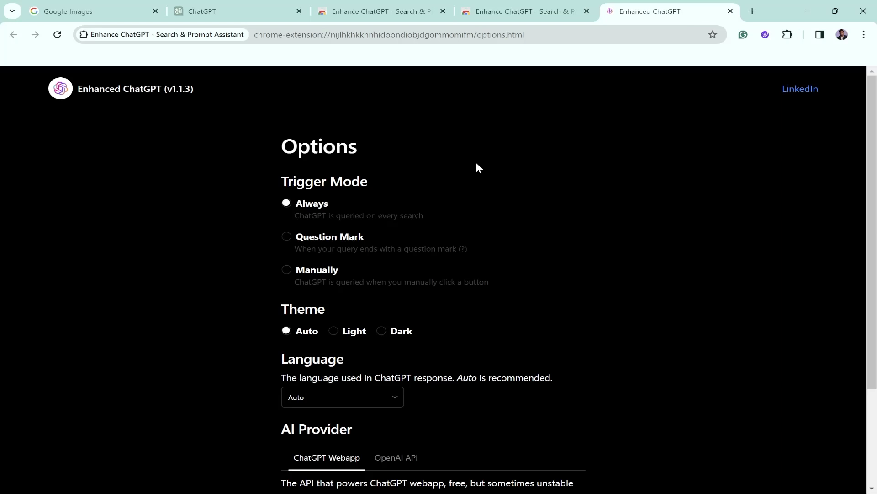
# Step: Save the extension options with Always trigger mode, Auto theme and Auto response language
pyautogui.scroll(-1, 581, 260)
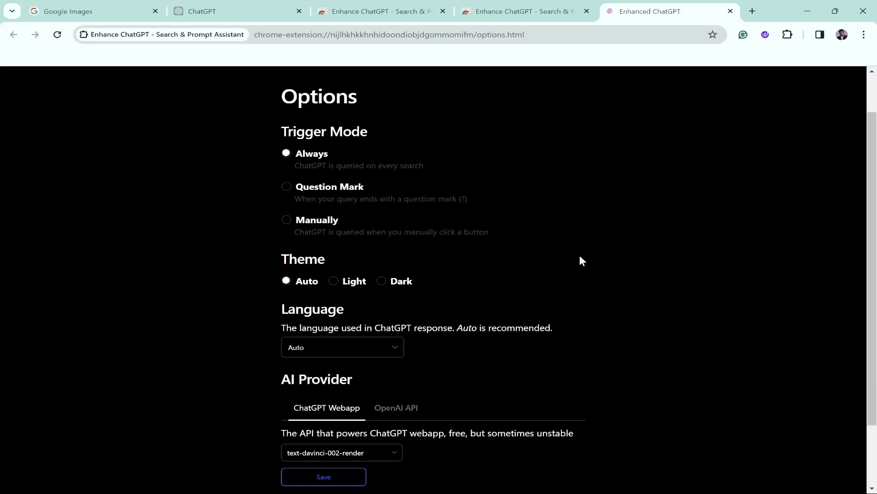
pyautogui.scroll(-2, 580, 257)
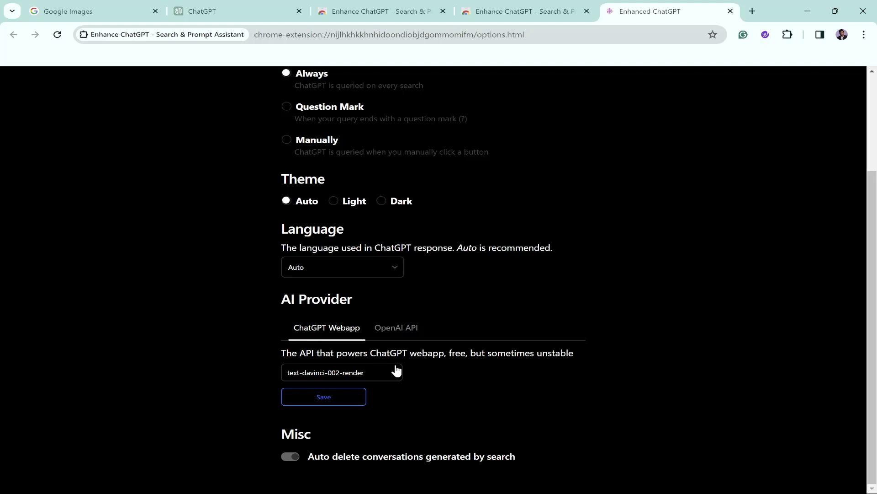
pyautogui.click(327, 396)
pyautogui.scroll(3, 544, 294)
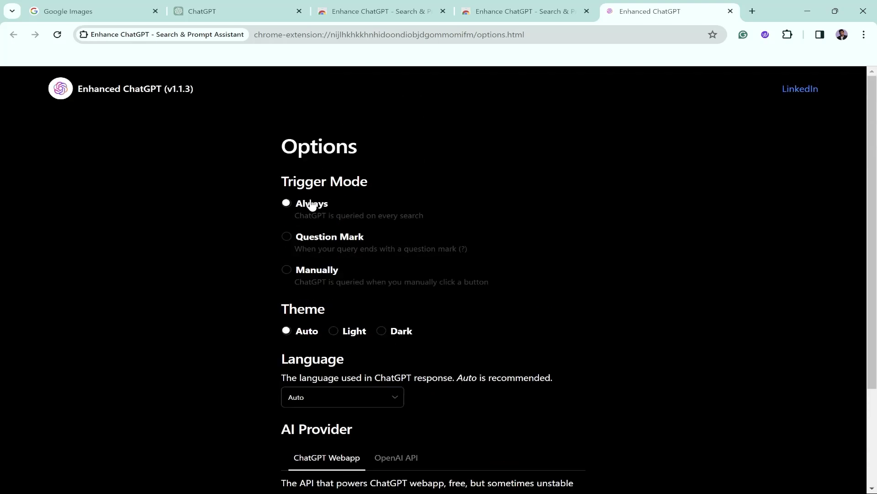
pyautogui.scroll(-2, 460, 299)
pyautogui.click(349, 241)
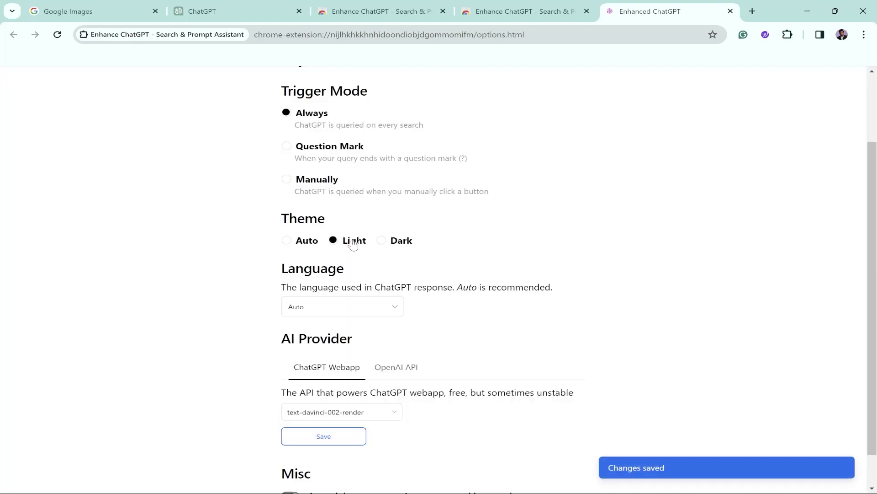
pyautogui.click(284, 241)
pyautogui.click(329, 307)
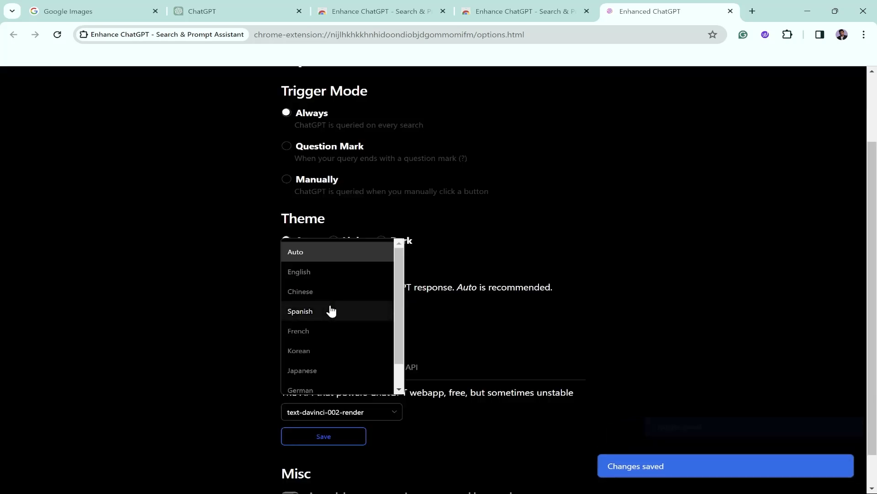
pyautogui.click(613, 228)
pyautogui.scroll(-1, 612, 230)
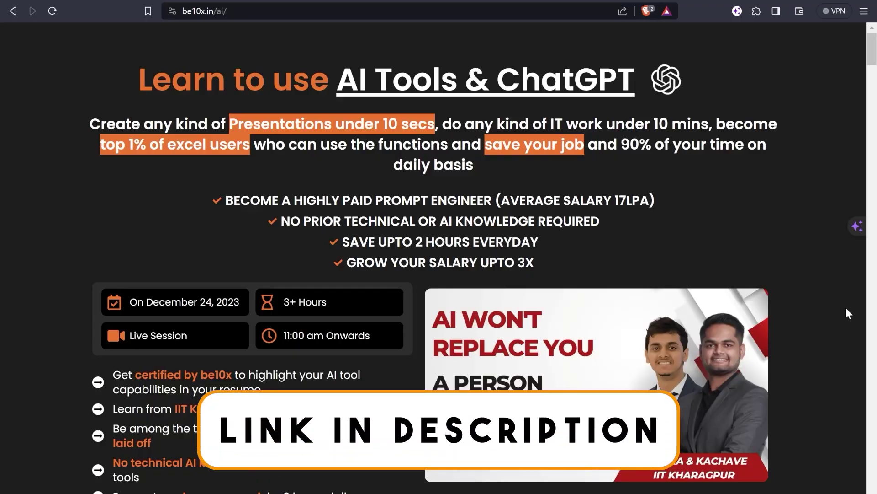
# Step: Scroll through the be10x 'Learn to use AI Tools & ChatGPT' page to review the December 24 session details
pyautogui.scroll(-2, 846, 303)
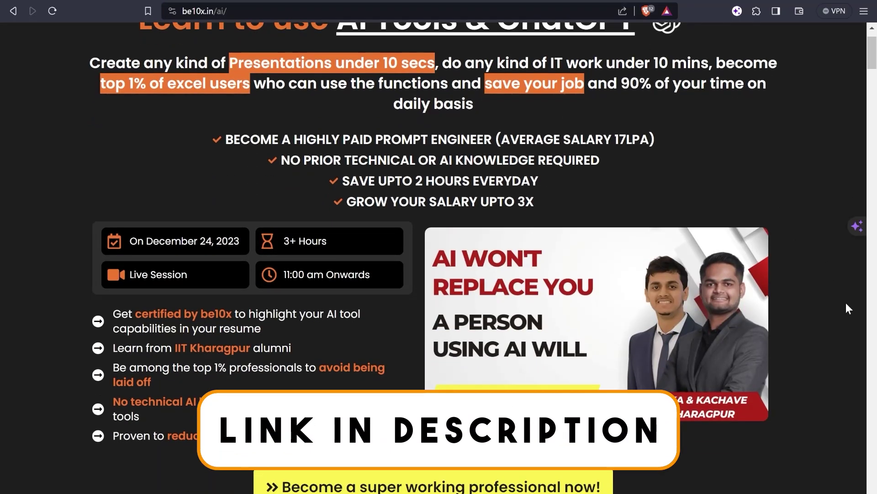
pyautogui.scroll(-2, 845, 308)
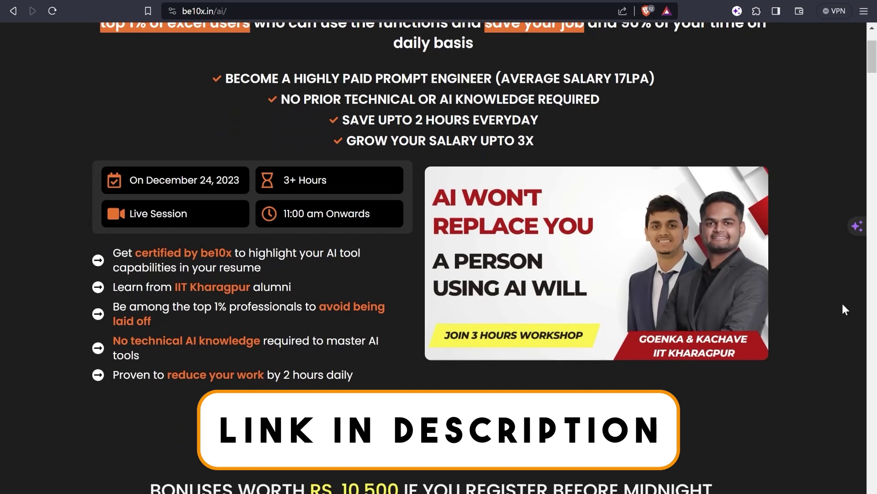
pyautogui.scroll(-4, 843, 305)
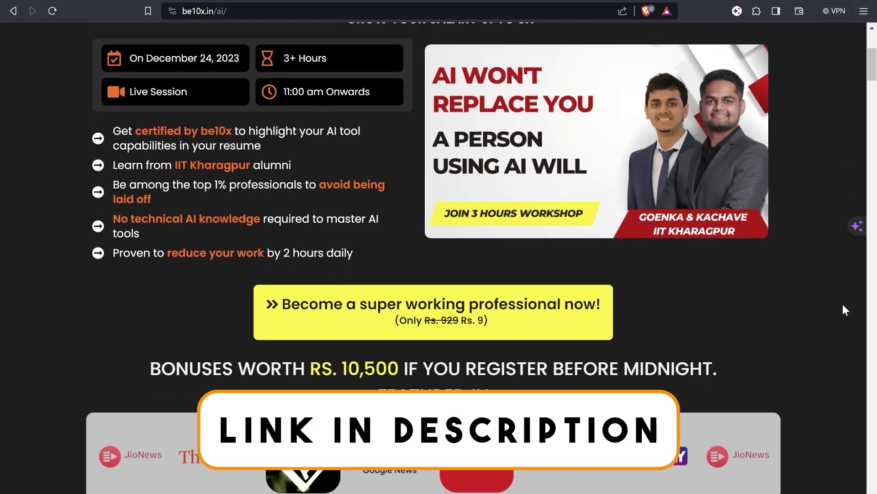
pyautogui.scroll(4, 844, 310)
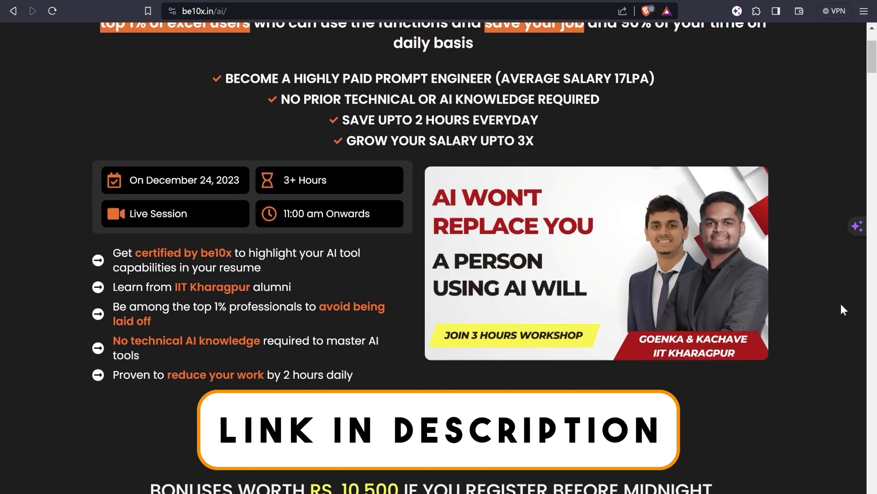
pyautogui.scroll(4, 837, 302)
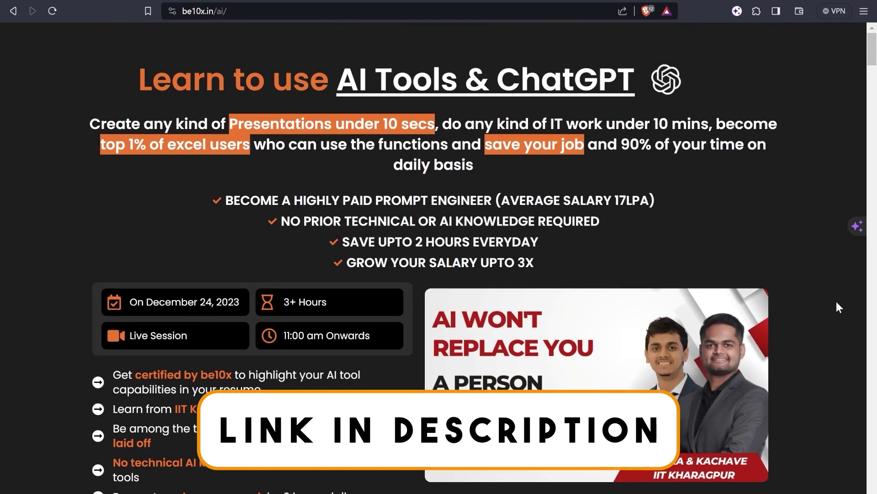
pyautogui.scroll(-4, 837, 302)
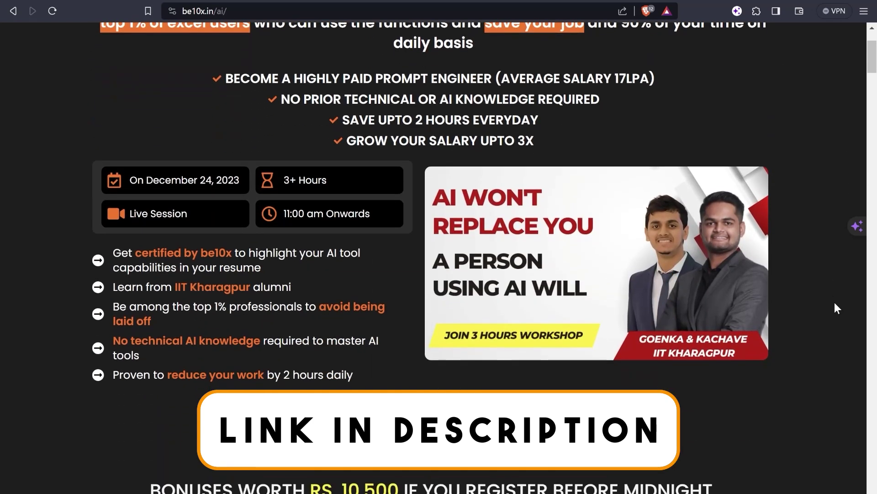
pyautogui.scroll(4, 837, 308)
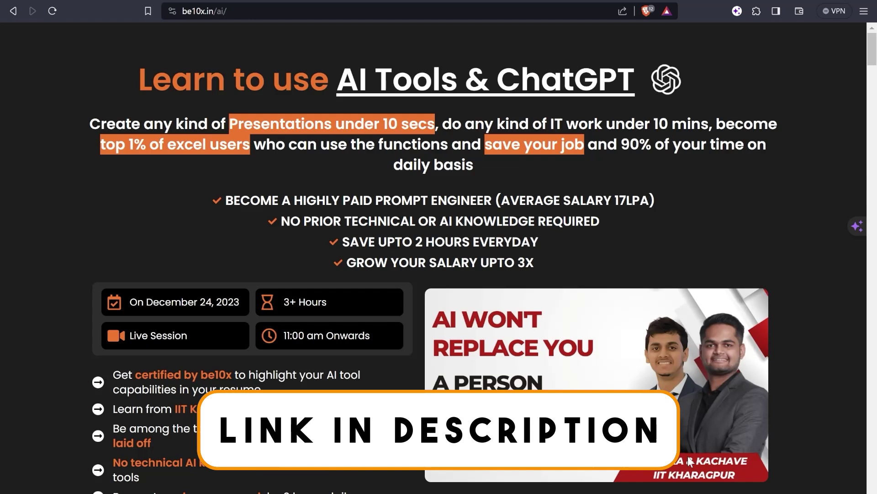
pyautogui.scroll(-2, 690, 461)
pyautogui.scroll(-2, 689, 461)
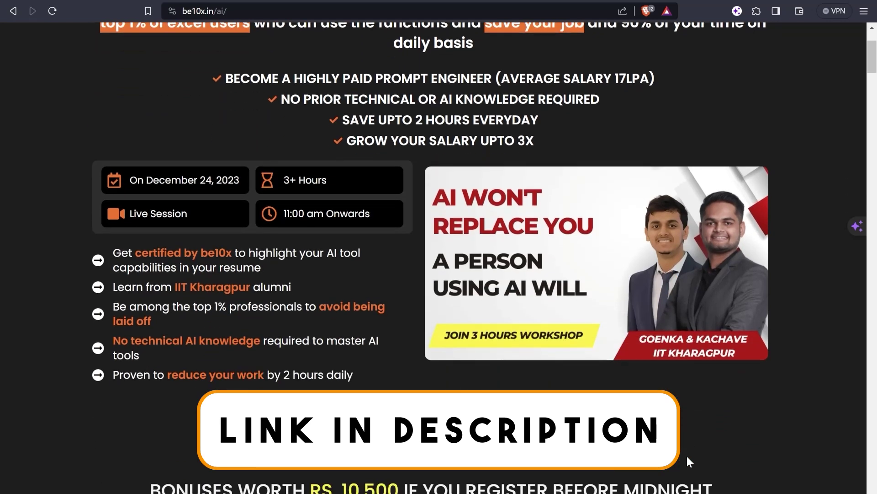
pyautogui.scroll(-2, 687, 456)
pyautogui.scroll(5, 686, 456)
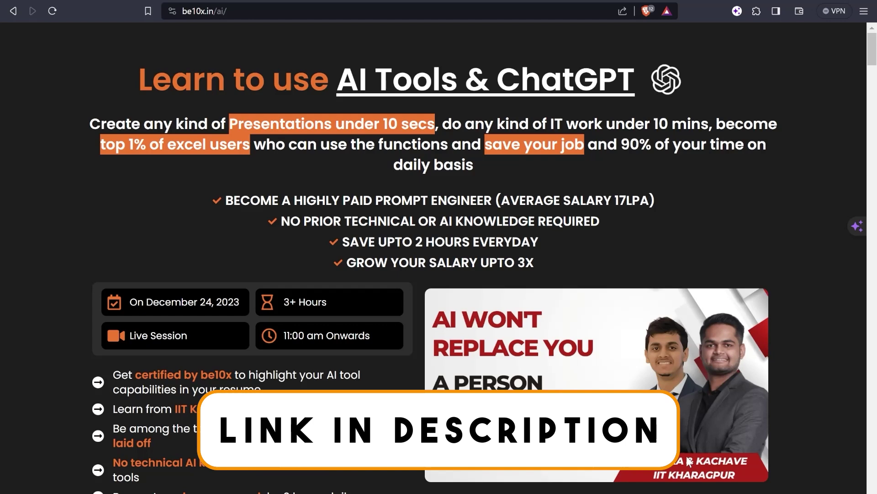
pyautogui.scroll(-1, 689, 461)
pyautogui.scroll(1, 688, 459)
pyautogui.scroll(-1, 689, 459)
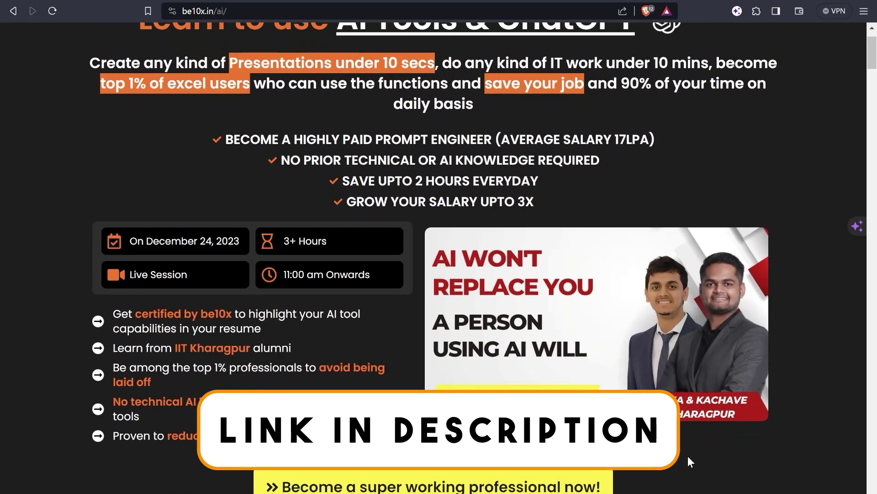
pyautogui.scroll(1, 687, 456)
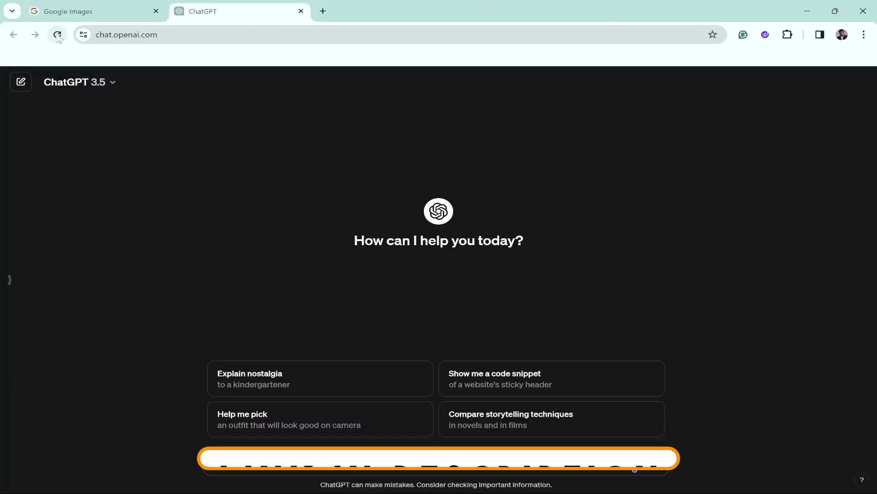
# Step: Reload ChatGPT and insert the Resumes writing-type prompt template
pyautogui.click(57, 35)
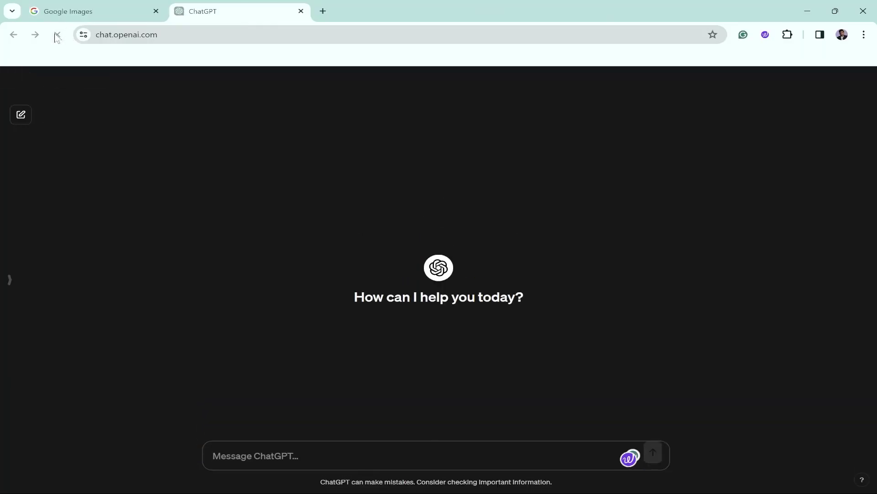
pyautogui.click(181, 83)
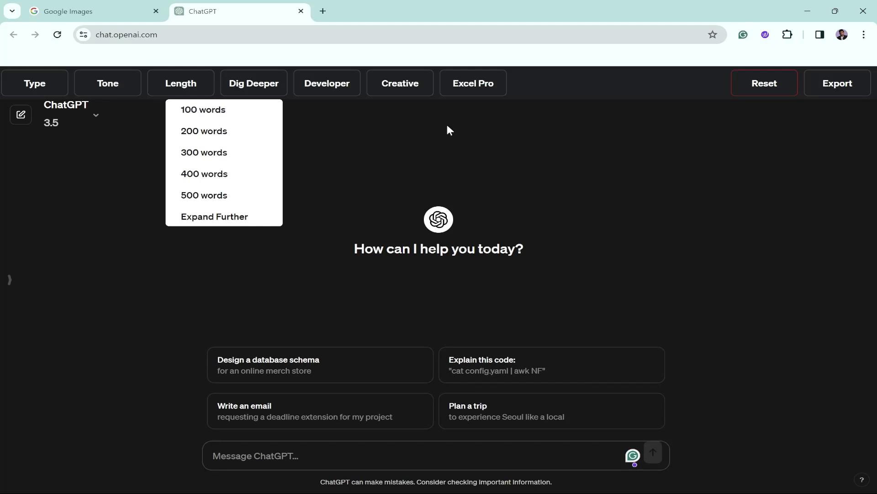
pyautogui.click(38, 84)
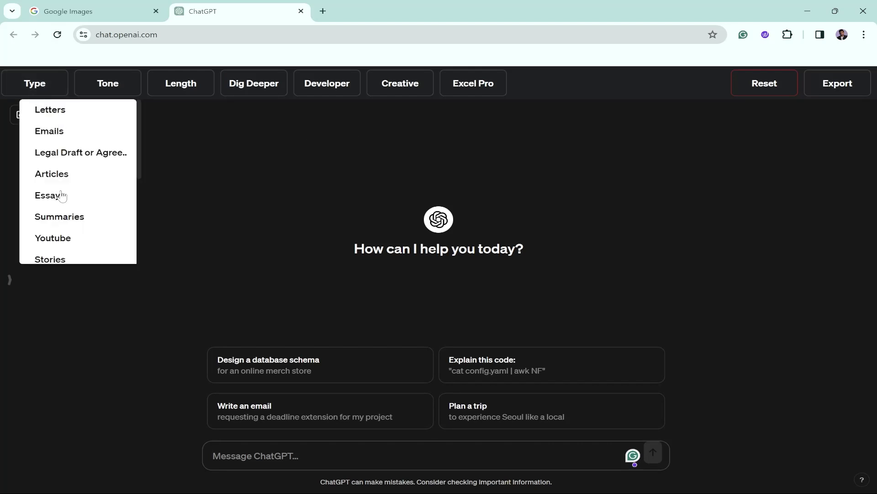
pyautogui.scroll(-3, 62, 195)
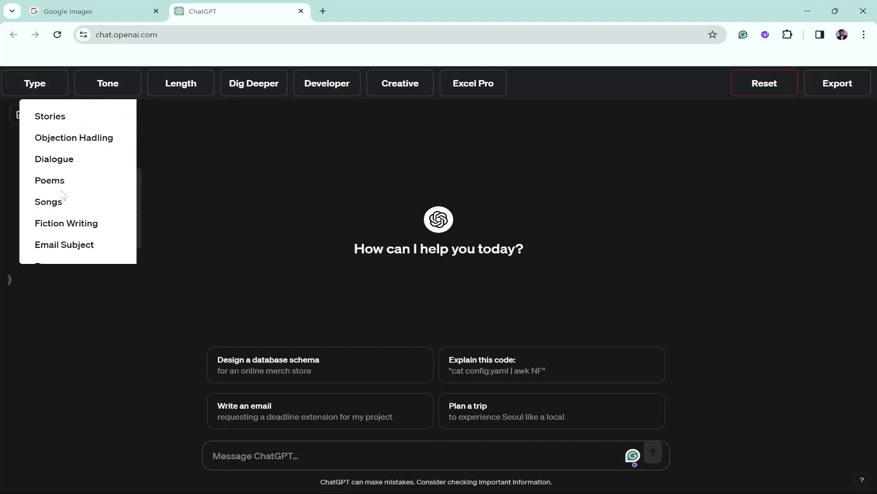
pyautogui.scroll(-1, 64, 210)
pyautogui.click(55, 233)
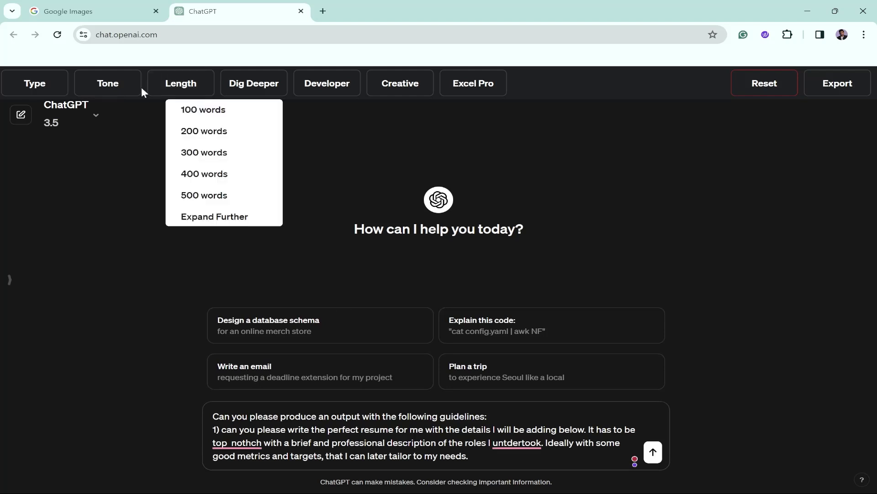
# Step: Add a Professional tone guideline and a 200-words length limit to the prompt
pyautogui.moveTo(114, 86)
pyautogui.scroll(-1, 129, 178)
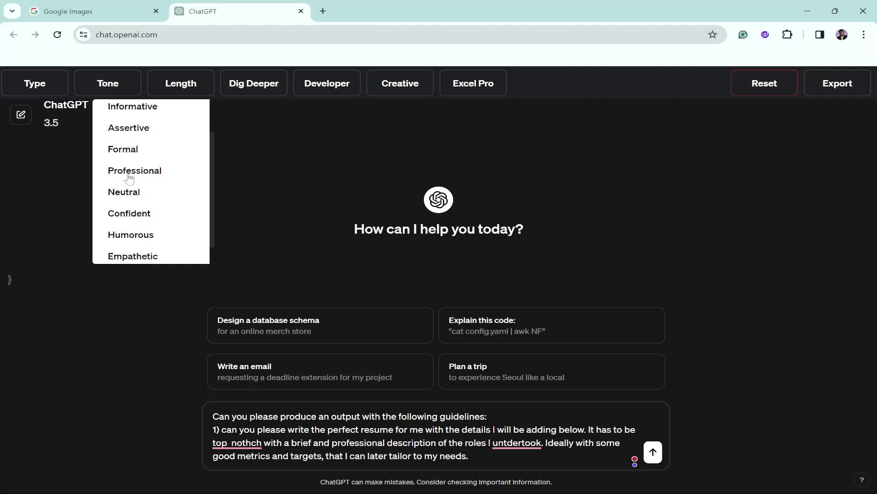
pyautogui.click(130, 173)
pyautogui.moveTo(181, 89)
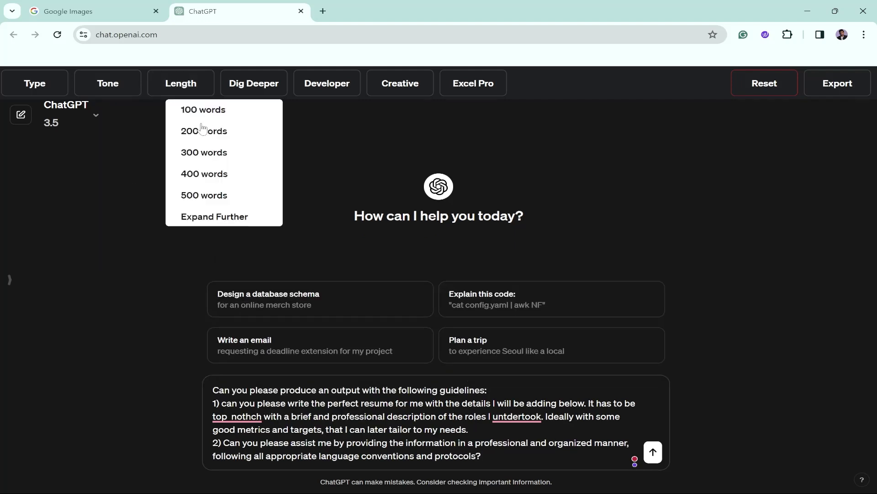
pyautogui.click(206, 131)
# Step: Add the Dig Deeper Personalize guideline asking for a personal real-life example
pyautogui.moveTo(261, 87)
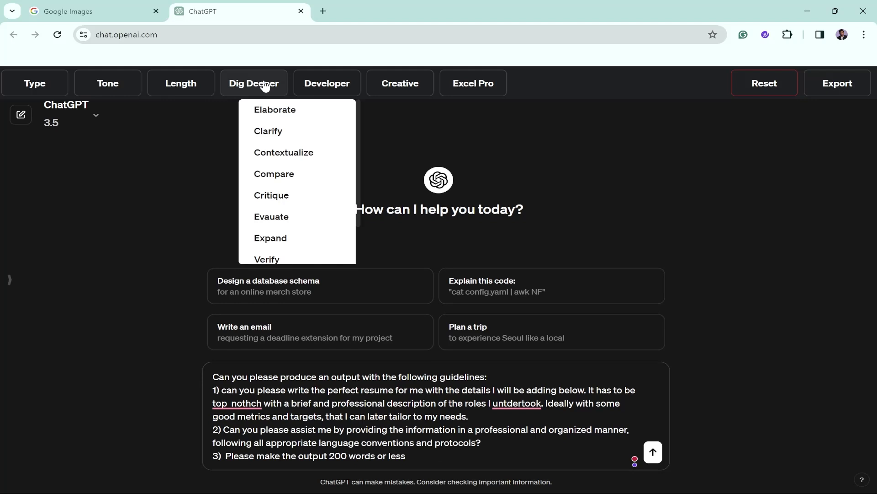
pyautogui.scroll(-1, 272, 133)
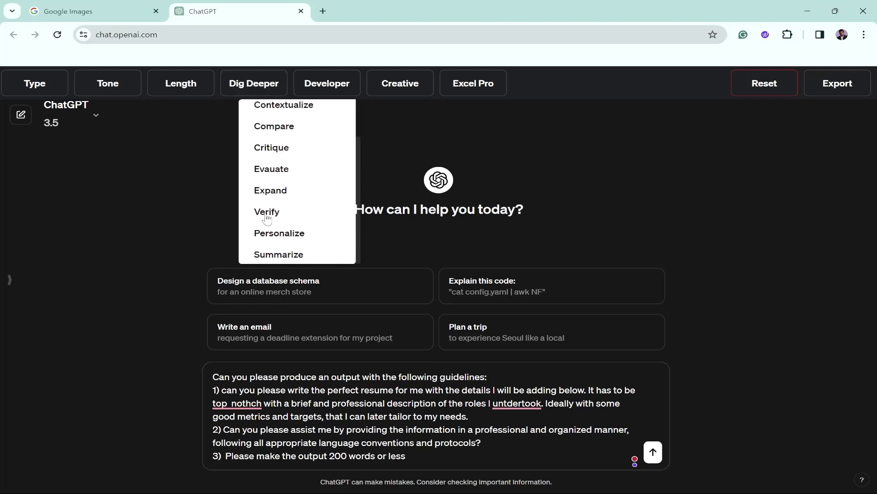
pyautogui.click(279, 234)
pyautogui.moveTo(332, 85)
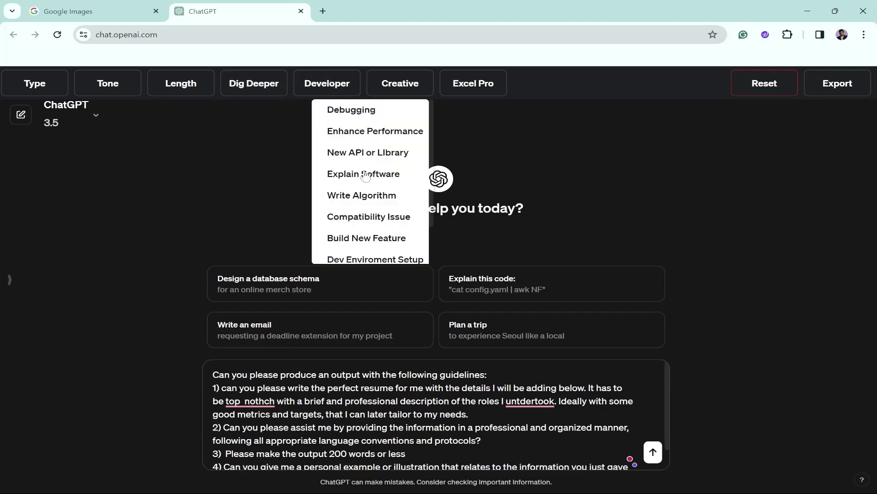
pyautogui.scroll(-1, 366, 176)
pyautogui.moveTo(402, 84)
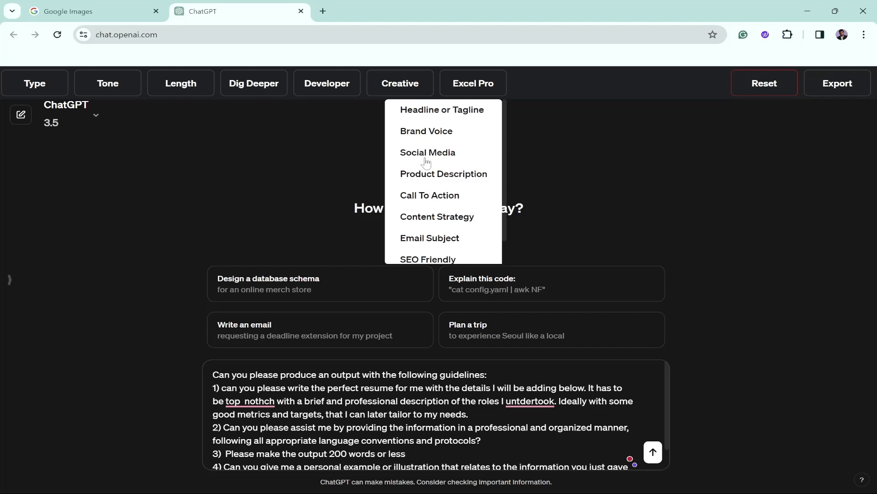
pyautogui.scroll(-1, 427, 170)
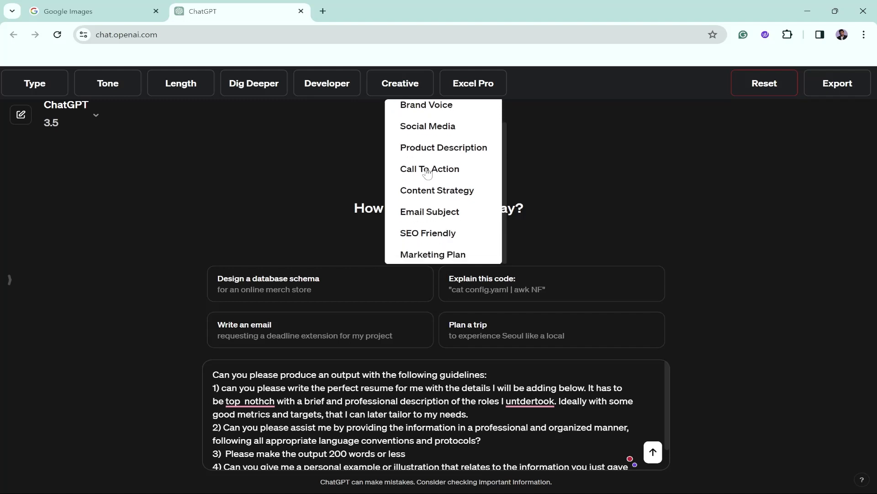
pyautogui.moveTo(486, 79)
pyautogui.scroll(-3, 498, 182)
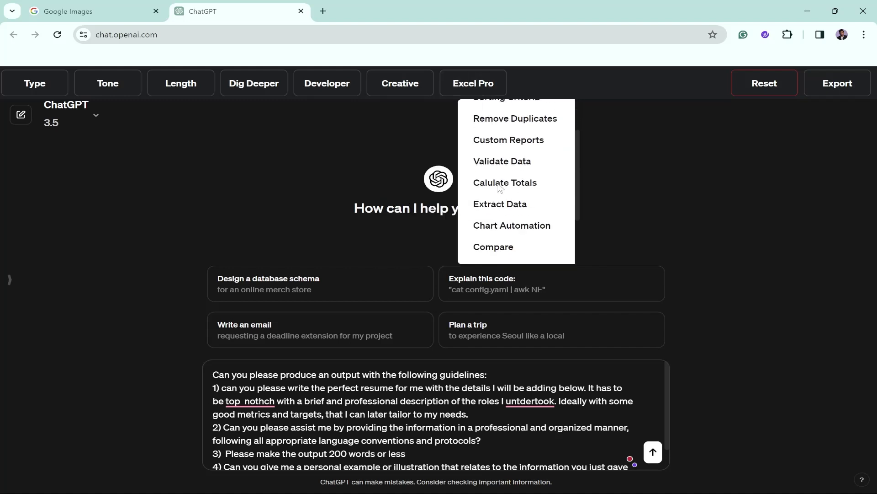
pyautogui.scroll(-1, 499, 188)
pyautogui.scroll(3, 498, 187)
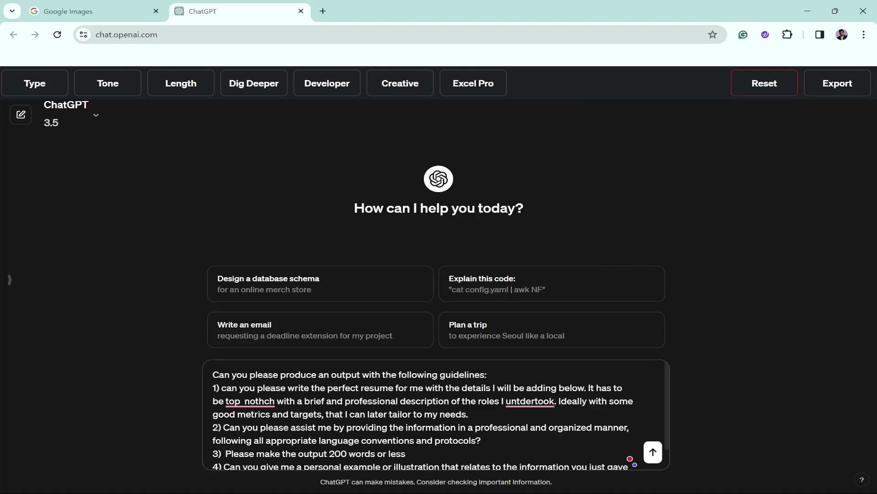
# Step: Insert blank lines between the prompt's opening line and each numbered item
pyautogui.click(488, 374)
pyautogui.press('Return')
pyautogui.press('Down')
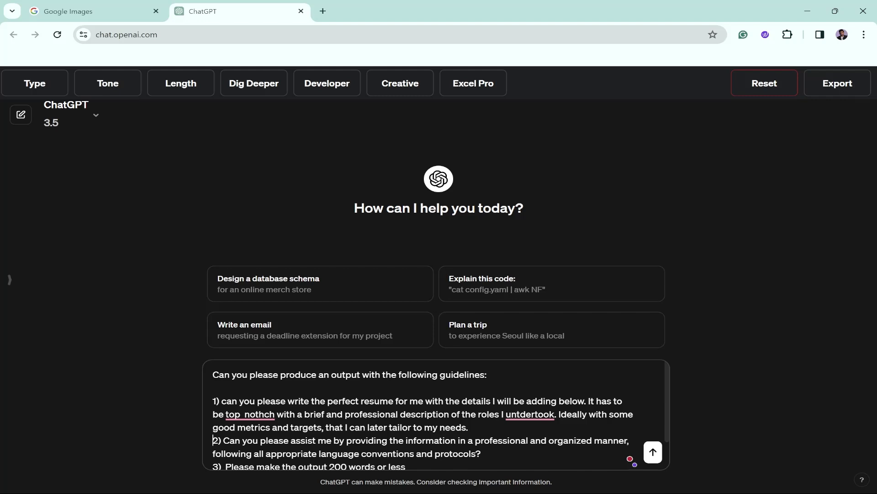
pyautogui.press('Return')
pyautogui.press('Down')
pyautogui.press('Down')
pyautogui.press('Return')
pyautogui.press('Down')
pyautogui.press('Return')
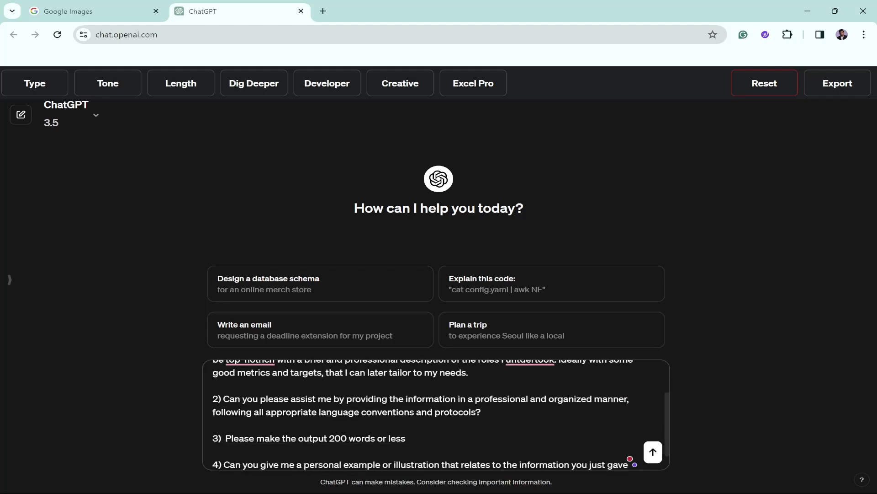
pyautogui.scroll(2, 437, 414)
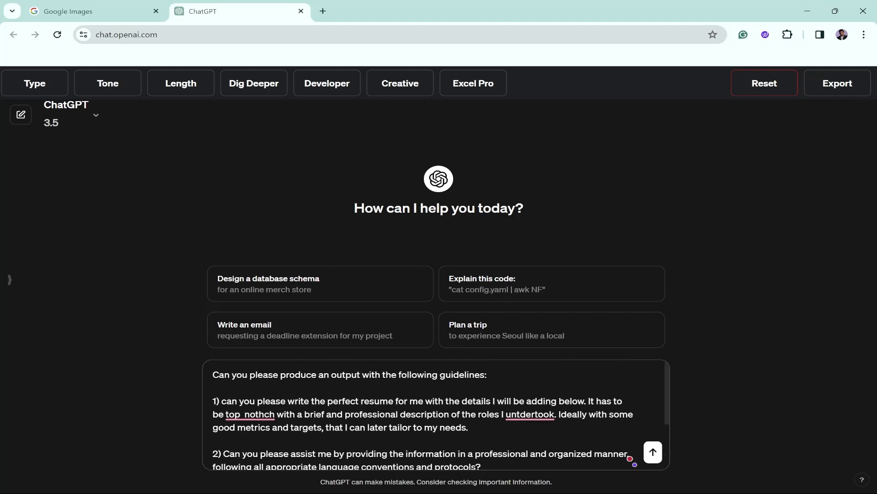
pyautogui.scroll(-1, 436, 414)
pyautogui.scroll(1, 436, 414)
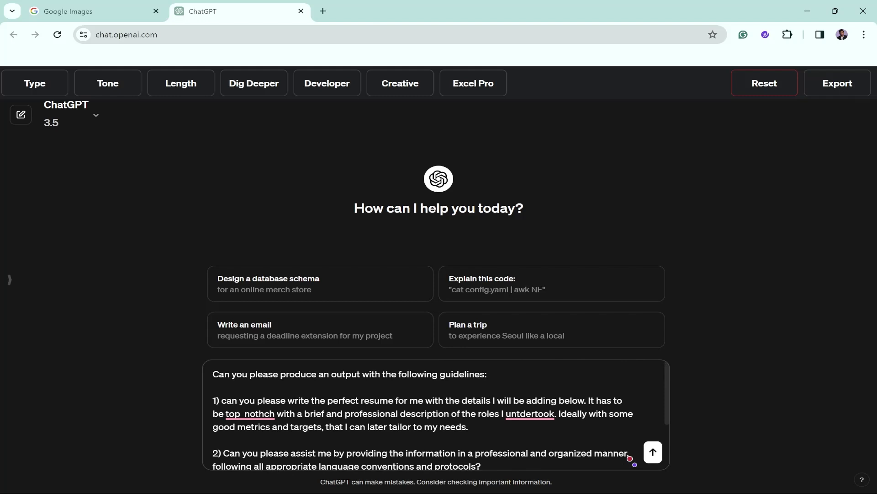
# Step: Accept spelling fixes: 'nothch' to 'top-notch' and 'untdertook' to 'undertook'
pyautogui.moveTo(259, 413)
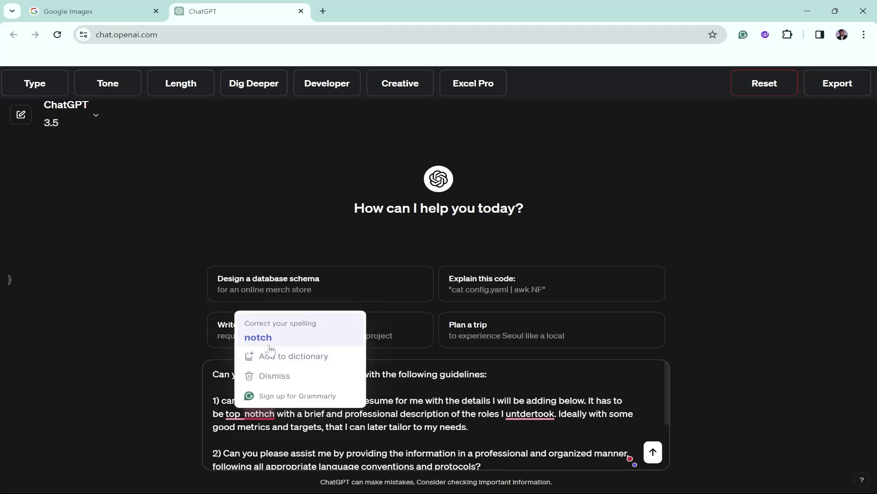
pyautogui.click(283, 338)
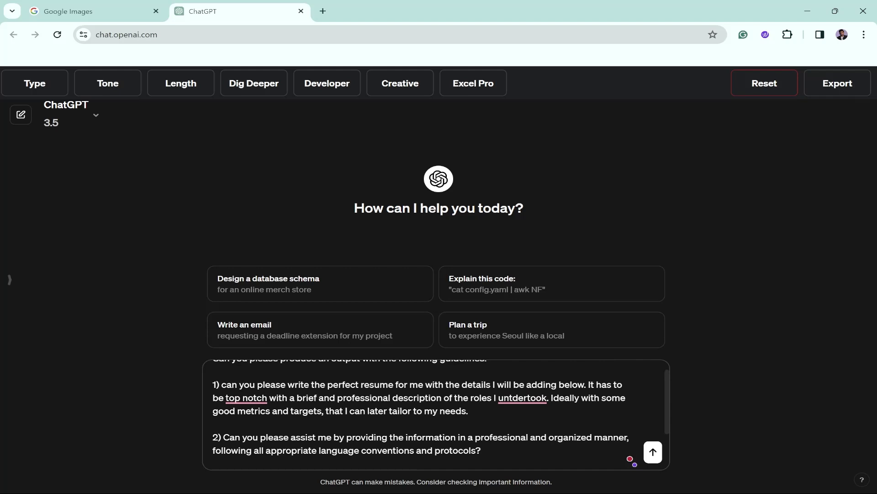
pyautogui.moveTo(246, 397)
pyautogui.click(247, 432)
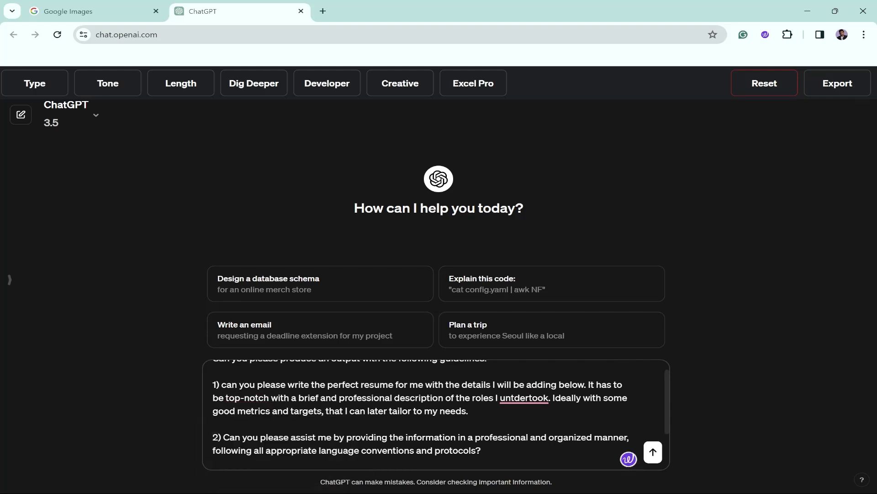
pyautogui.moveTo(525, 397)
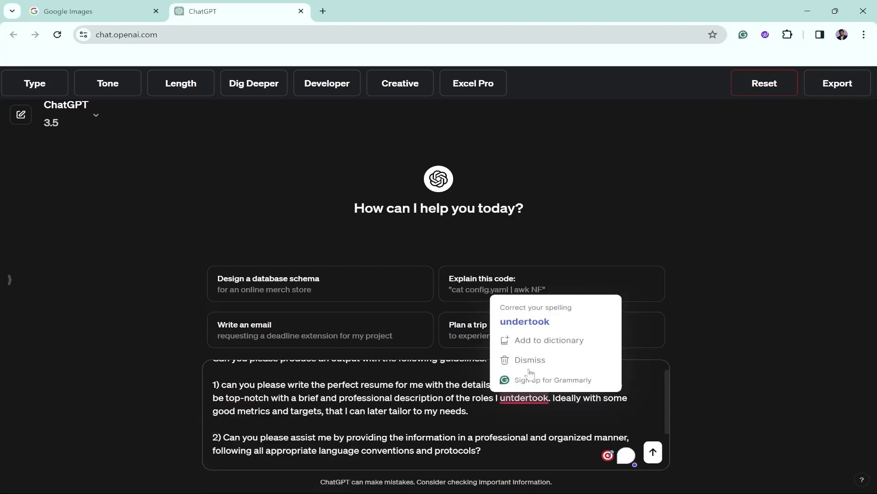
pyautogui.click(524, 320)
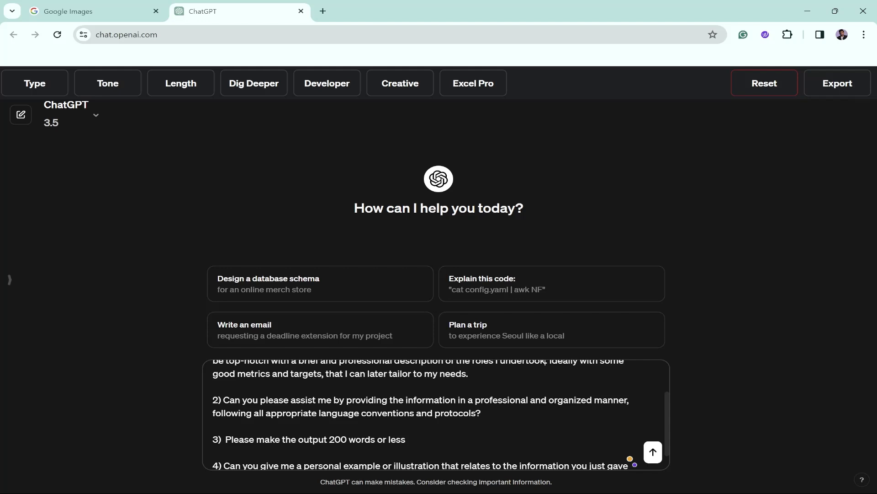
# Step: Delete the '200 words or less' line and renumber item 4) as 3)
pyautogui.scroll(-1, 546, 362)
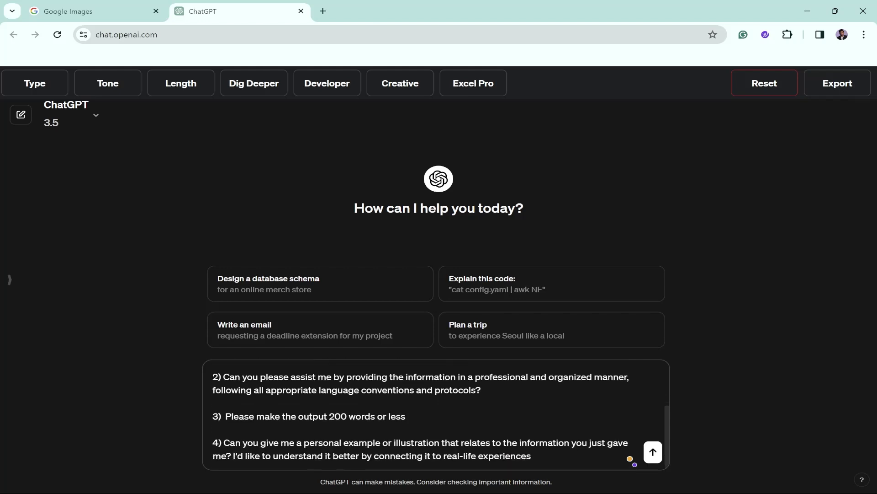
pyautogui.tripleClick(275, 416)
pyautogui.press('BackSpace')
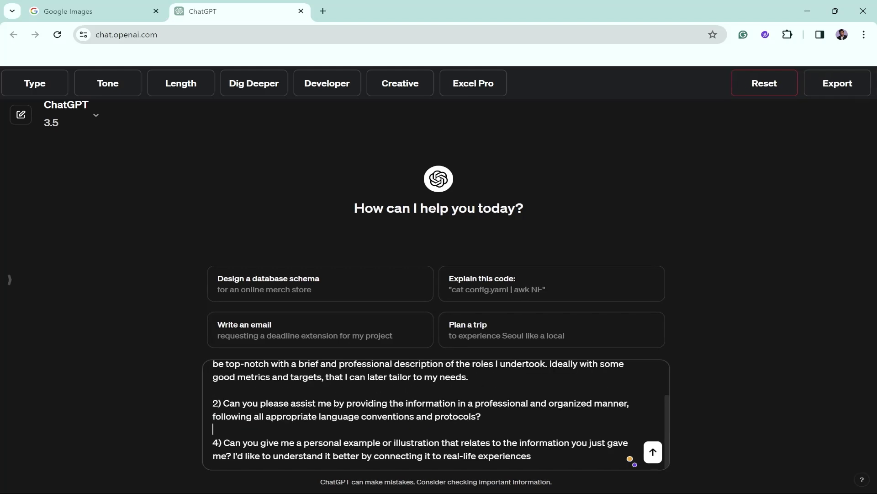
pyautogui.click(219, 443)
pyautogui.press('BackSpace')
pyautogui.write('3')
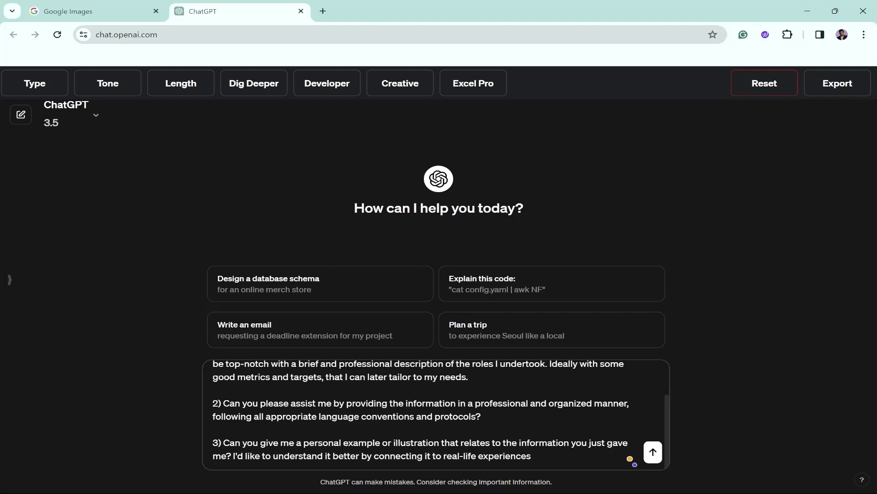
# Step: Replace the personal-example item with 'Here's my Old Resume Data:-' and paste the old resume text
pyautogui.tripleClick(268, 456)
pyautogui.press('BackSpace')
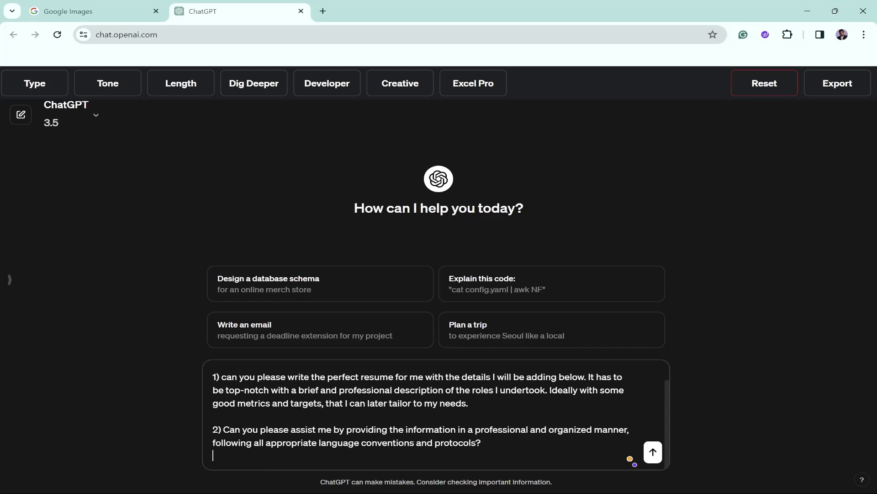
pyautogui.write("Here's ,m")
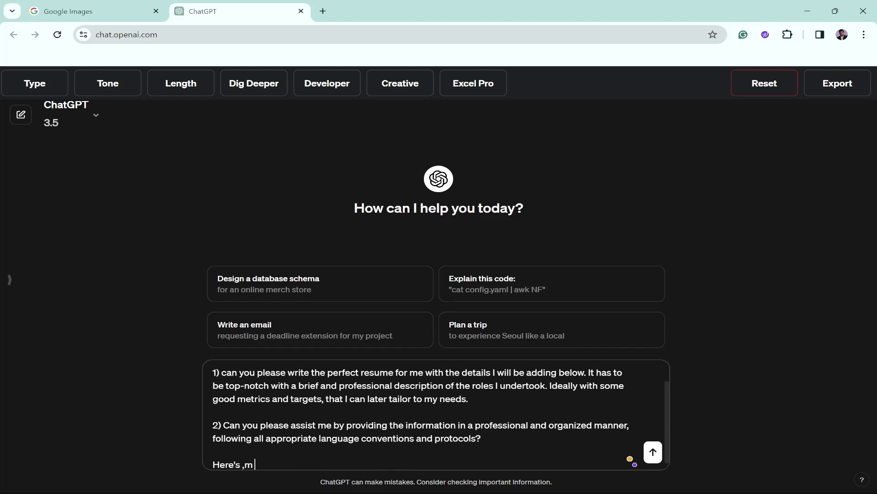
pyautogui.press('BackSpace')
pyautogui.press('BackSpace')
pyautogui.write('my pld')
pyautogui.press('BackSpace')
pyautogui.press('BackSpace')
pyautogui.press('BackSpace')
pyautogui.write('Old Re')
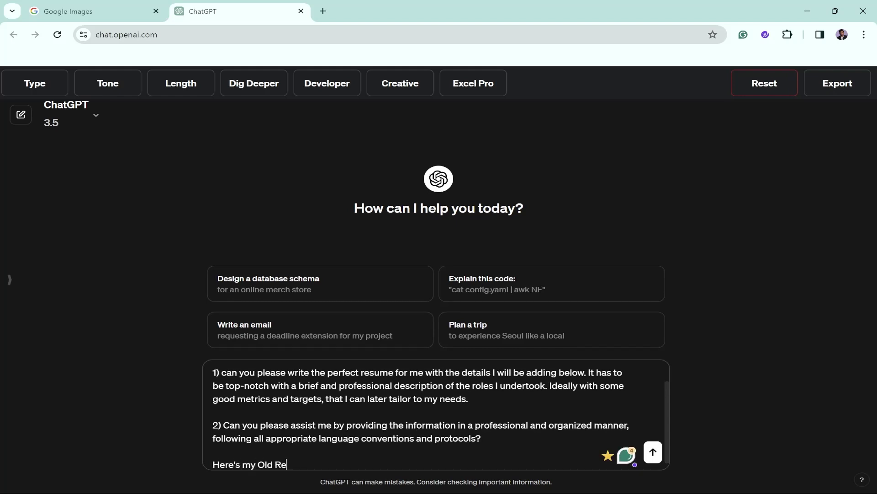
pyautogui.write('sume Data:-')
pyautogui.hotkey('shift', 'Return')
pyautogui.hotkey('shift', 'Return')
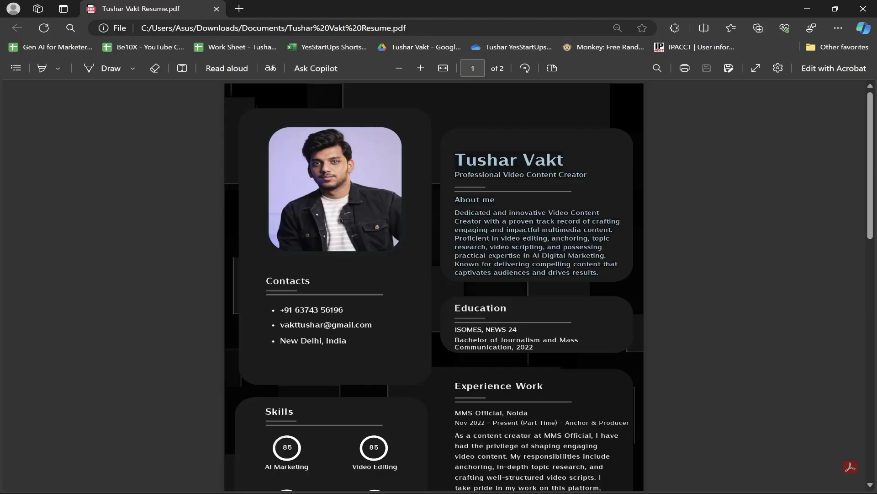
pyautogui.hotkey('alt', 'Tab')
pyautogui.press('Tab')
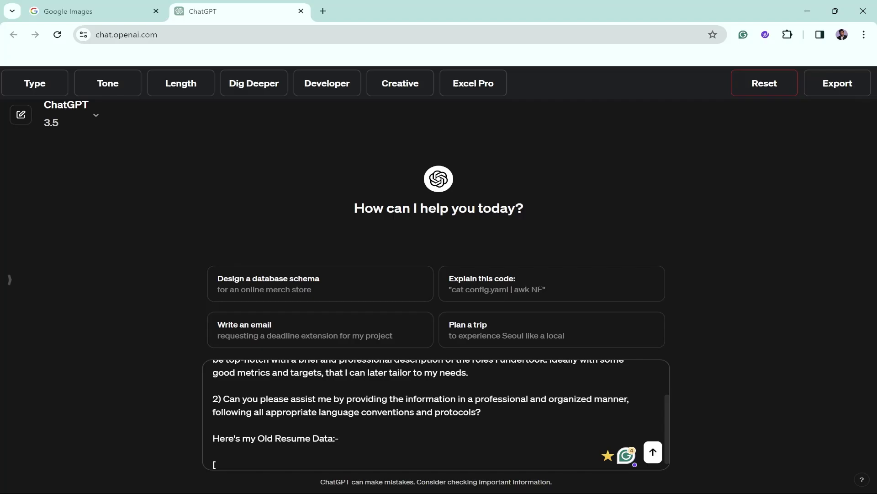
pyautogui.hotkey('ctrl', 'v')
# Step: Add point 3: the below information needs to be added and updated with new information; open File Explorer
pyautogui.write('The below')
pyautogui.scroll(1, 436, 414)
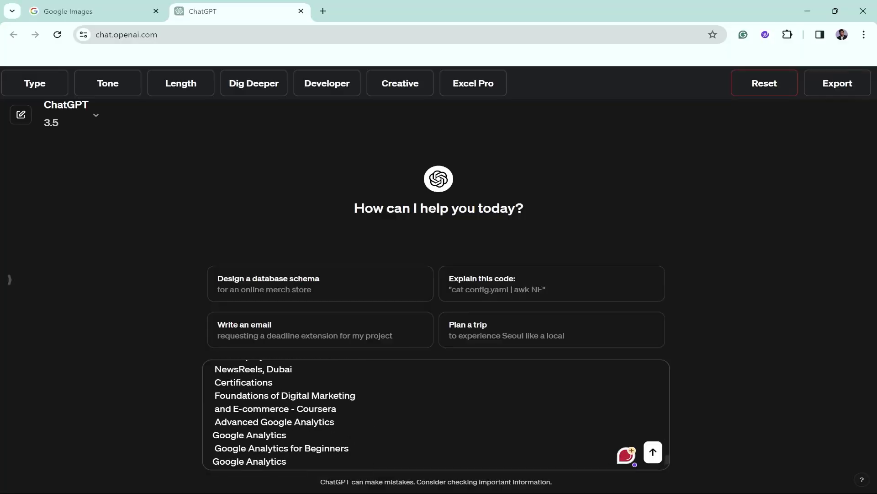
pyautogui.scroll(1, 437, 413)
pyautogui.scroll(-3, 436, 414)
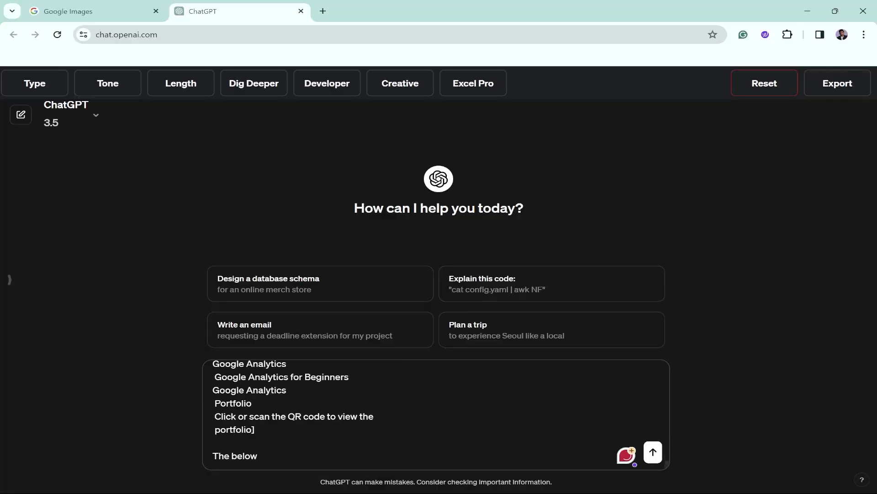
pyautogui.scroll(15, 437, 413)
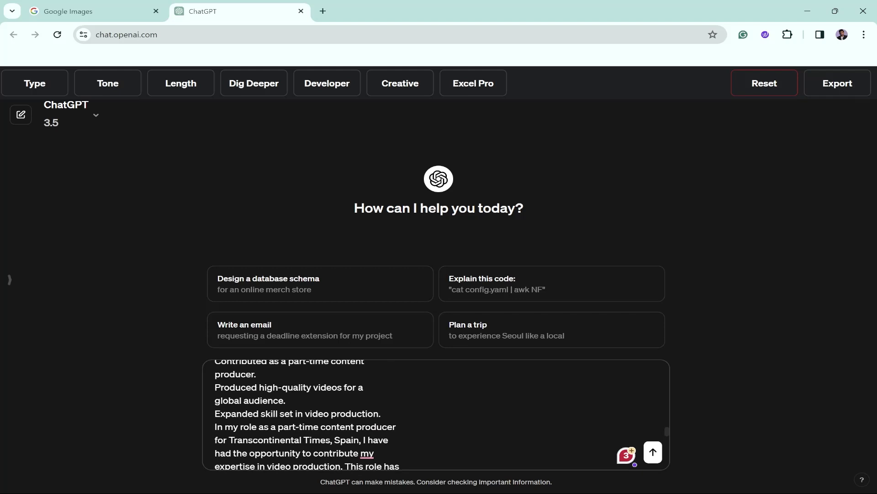
pyautogui.scroll(3, 437, 413)
pyautogui.scroll(-15, 436, 413)
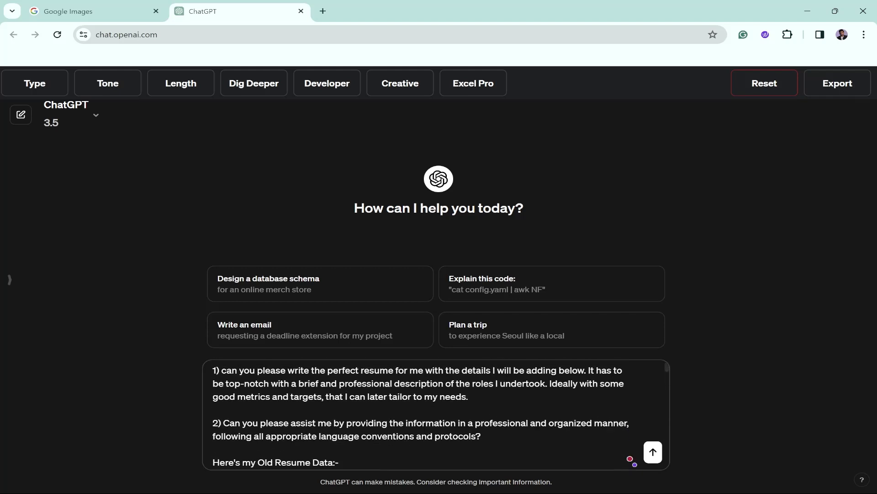
pyautogui.write('3.')
pyautogui.press('End')
pyautogui.write('i')
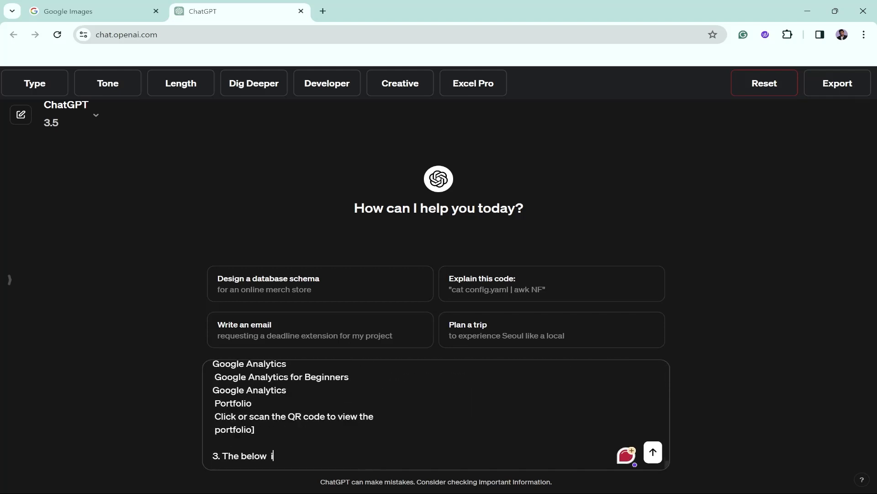
pyautogui.write('nformation is something which ne')
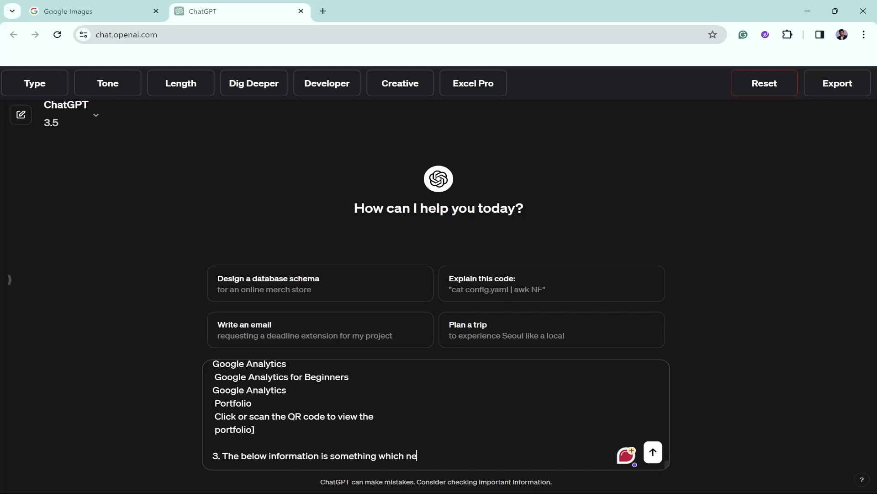
pyautogui.write('eds to be added and updated with the new info')
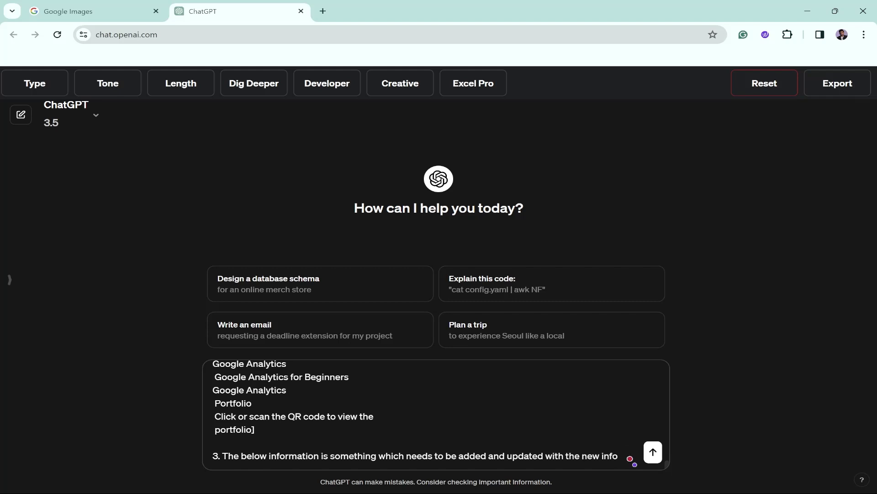
pyautogui.write('mrrmation.')
pyautogui.hotkey('shift', 'Return')
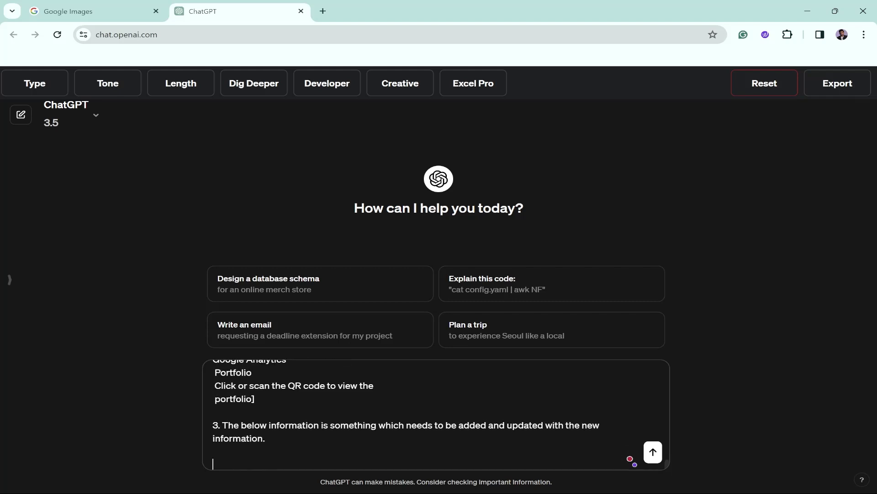
pyautogui.press('super+d')
pyautogui.press('super+e')
# Step: Open the old resume PDF in Downloads > Documents and copy the Yes Startups experience entry
pyautogui.click(52, 188)
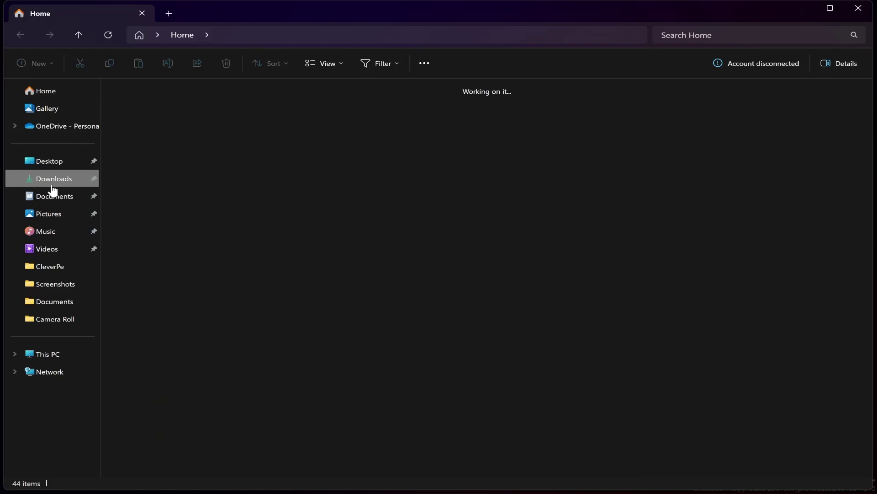
pyautogui.doubleClick(155, 142)
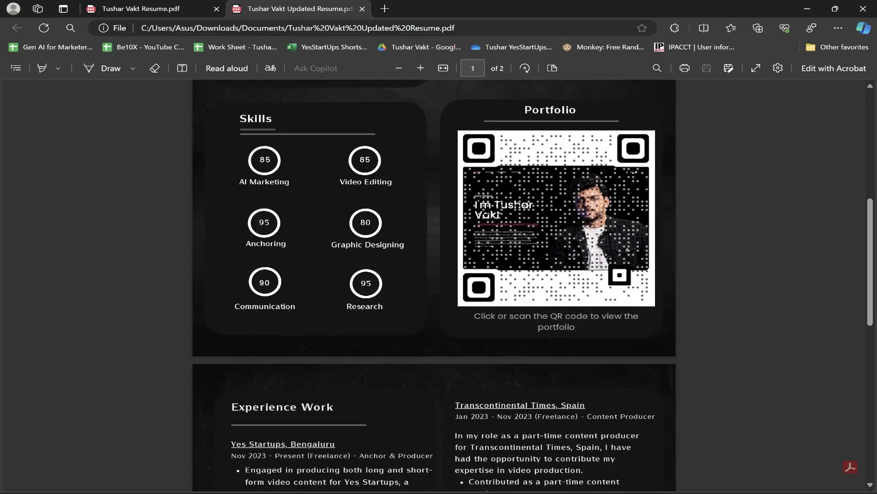
pyautogui.moveTo(229, 181); pyautogui.dragTo(311, 343)
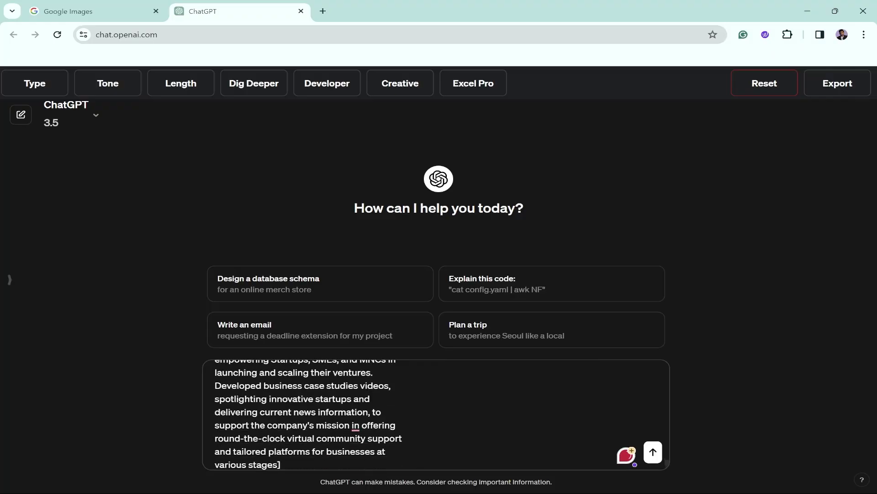
pyautogui.hotkey('alt', 'Tab')
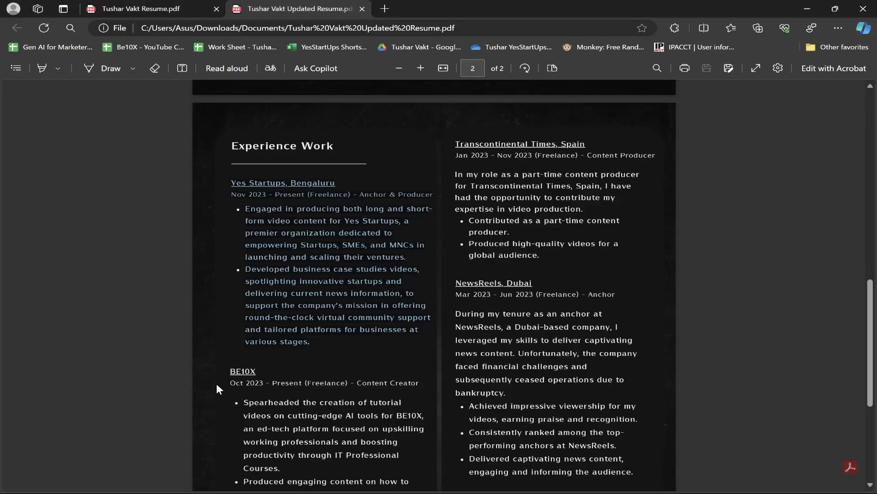
pyautogui.scroll(-2, 217, 385)
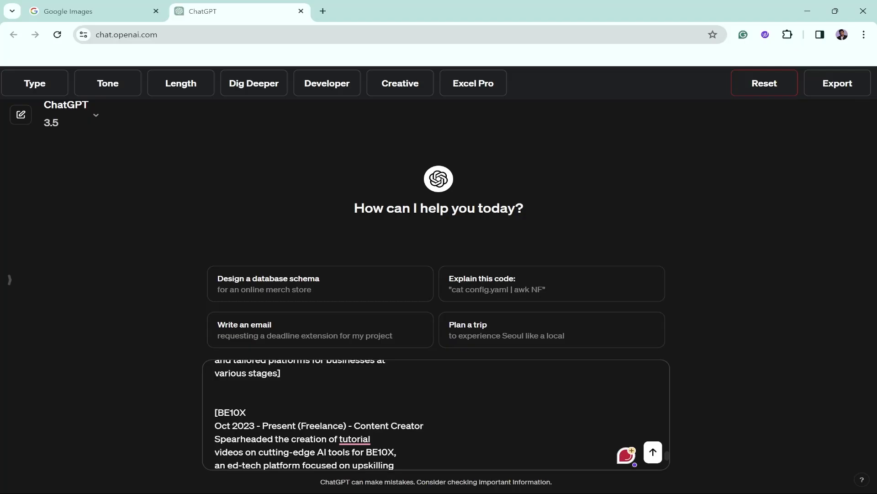
# Step: End the prompt with 'This is all i need! Thanks in advance :)' and send it
pyautogui.hotkey('ctrl', 'End')
pyautogui.write(']')
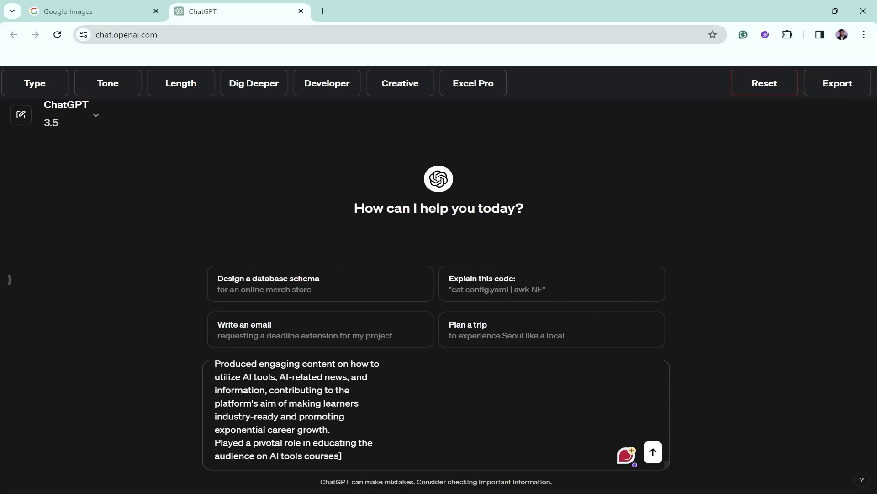
pyautogui.hotkey('shift', 'Return')
pyautogui.hotkey('shift', 'Return')
pyautogui.write('This is it')
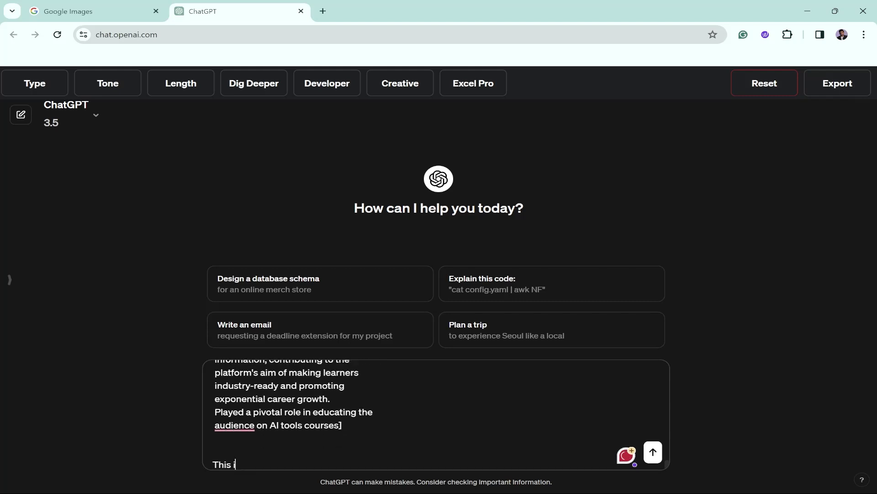
pyautogui.press('BackSpace')
pyautogui.press('BackSpace')
pyautogui.write('all i need!T')
pyautogui.press('BackSpace')
pyautogui.write('Thakns')
pyautogui.press('BackSpace')
pyautogui.press('BackSpace')
pyautogui.write('ks in advance :)')
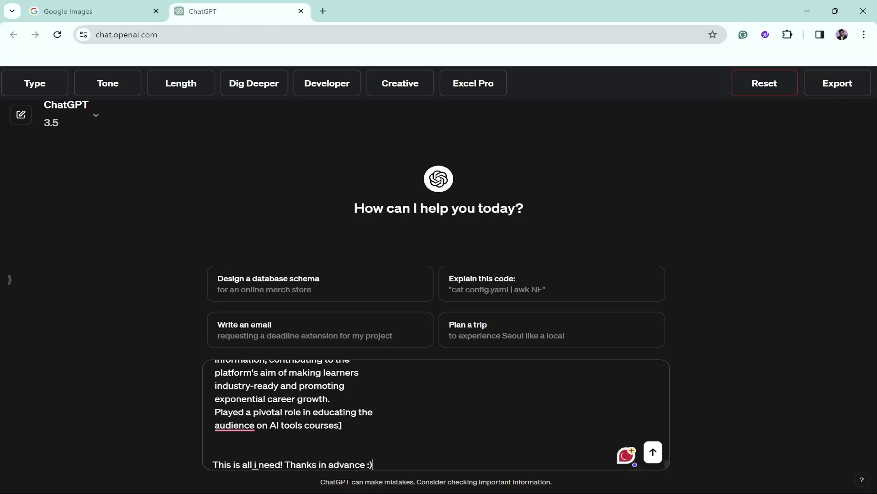
pyautogui.press('Return')
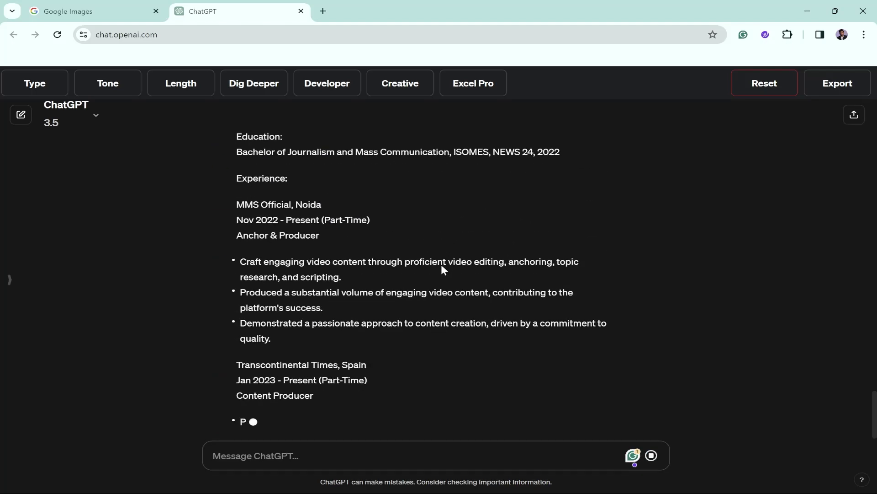
# Step: Read ChatGPT's finished resume from contact details down to Certifications and the closing summary, then back up
pyautogui.scroll(6, 442, 265)
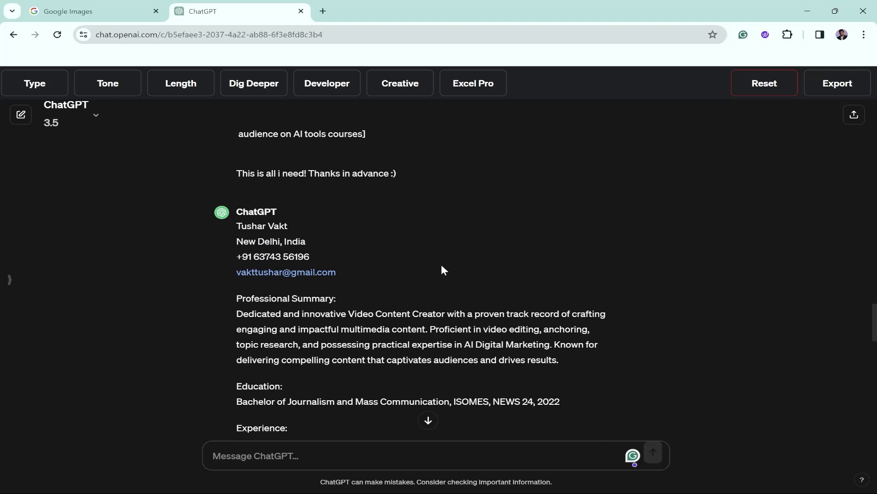
pyautogui.scroll(-3, 442, 269)
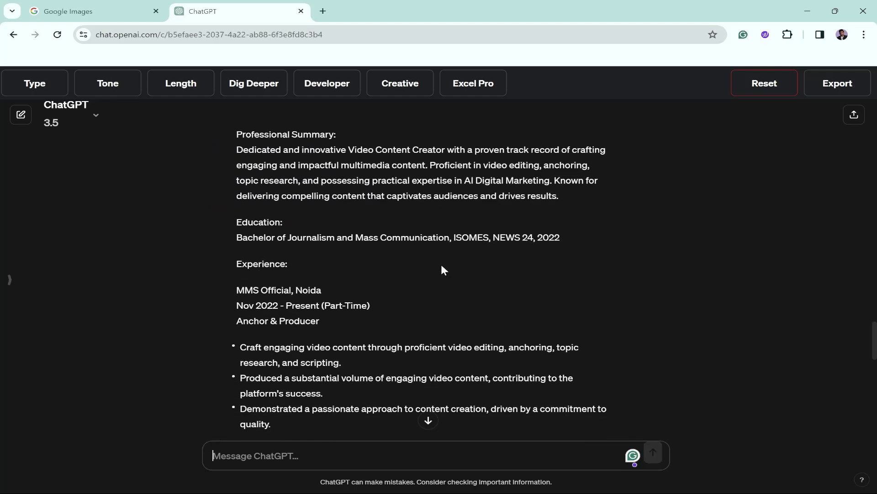
pyautogui.scroll(-2, 443, 270)
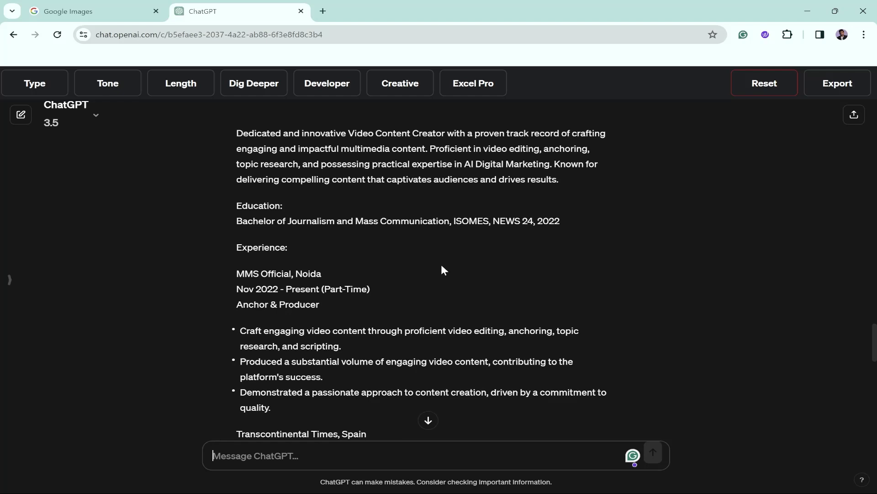
pyautogui.scroll(-10, 443, 269)
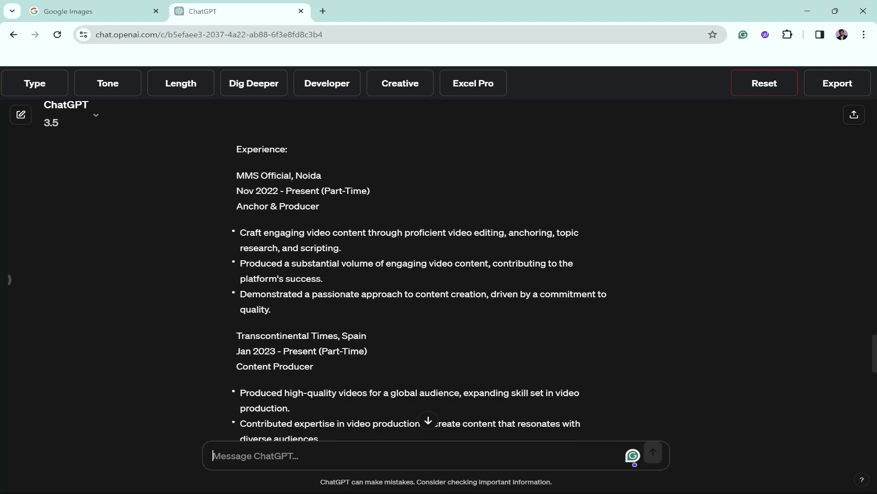
pyautogui.scroll(-1, 442, 269)
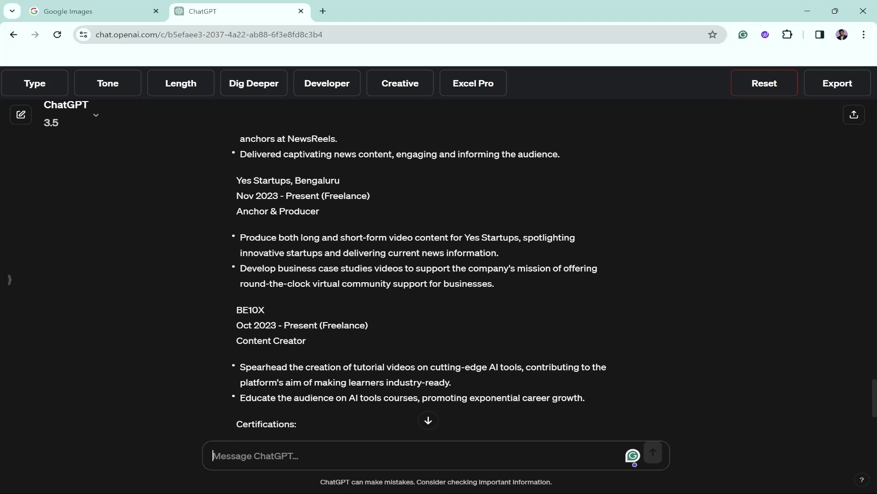
pyautogui.scroll(1, 421, 283)
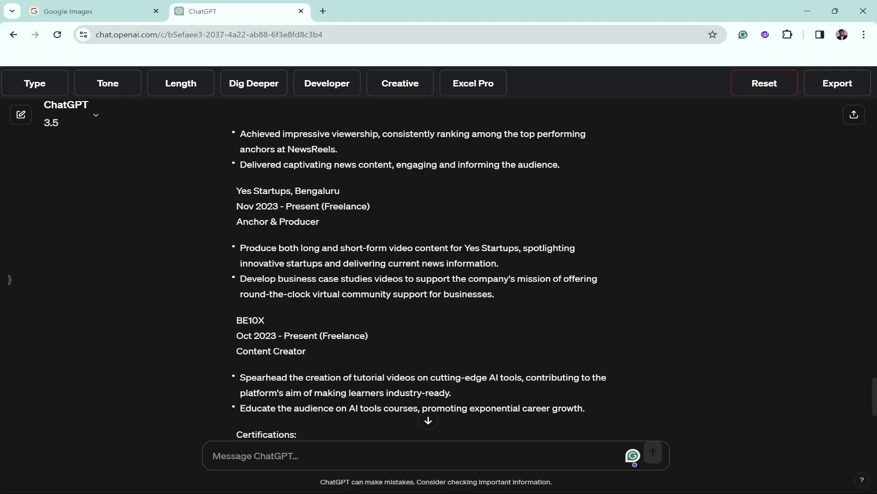
pyautogui.scroll(-1, 421, 284)
pyautogui.scroll(-1, 441, 270)
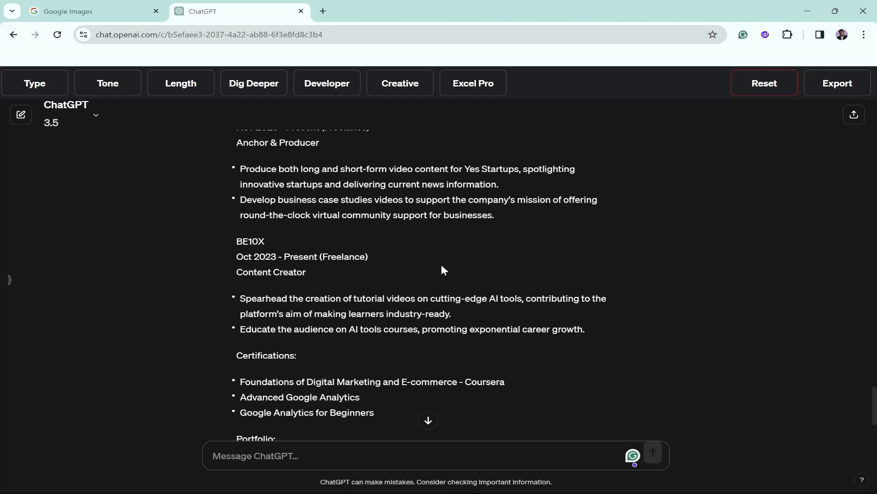
pyautogui.scroll(2, 441, 269)
pyautogui.scroll(1, 443, 270)
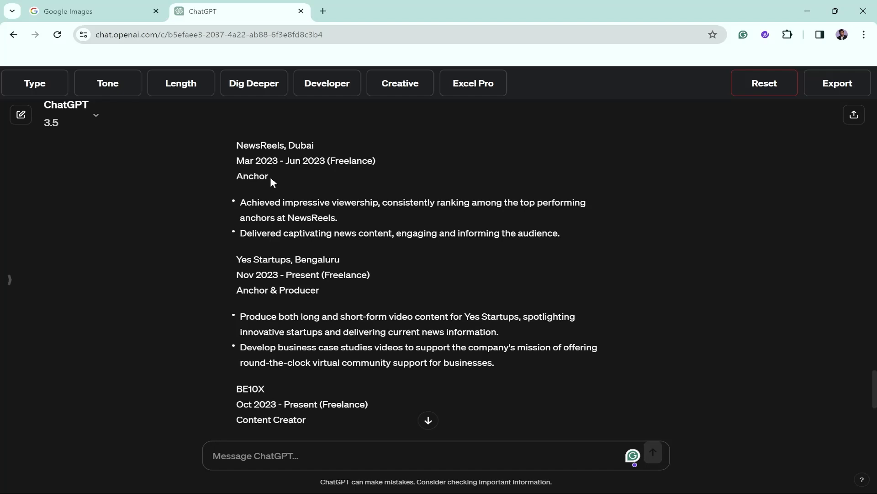
pyautogui.scroll(-2, 271, 182)
pyautogui.scroll(-3, 271, 182)
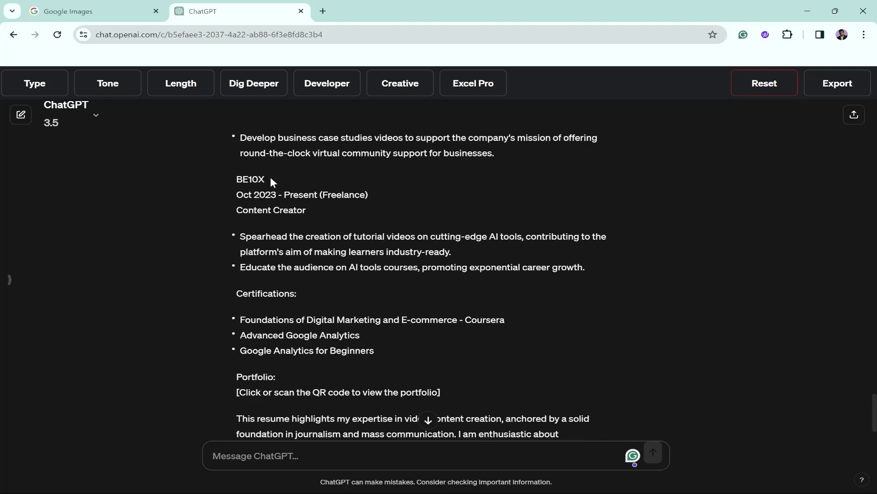
pyautogui.scroll(-2, 283, 215)
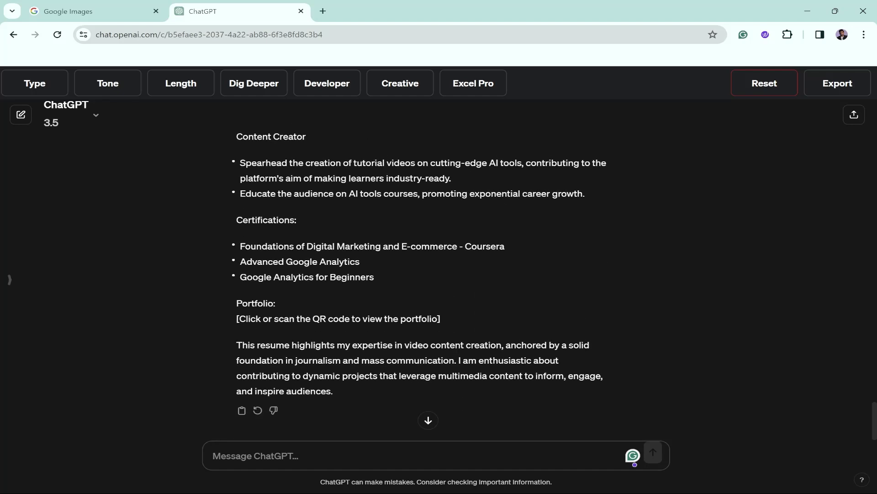
pyautogui.scroll(1, 421, 274)
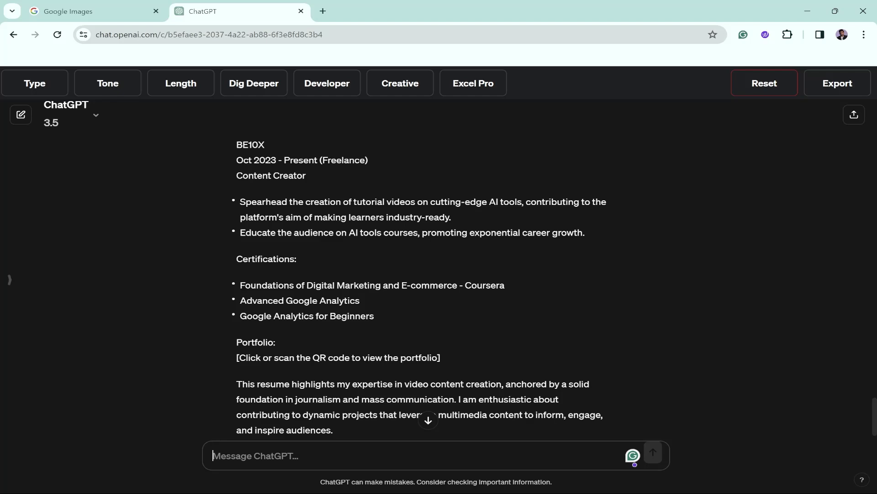
pyautogui.scroll(5, 564, 287)
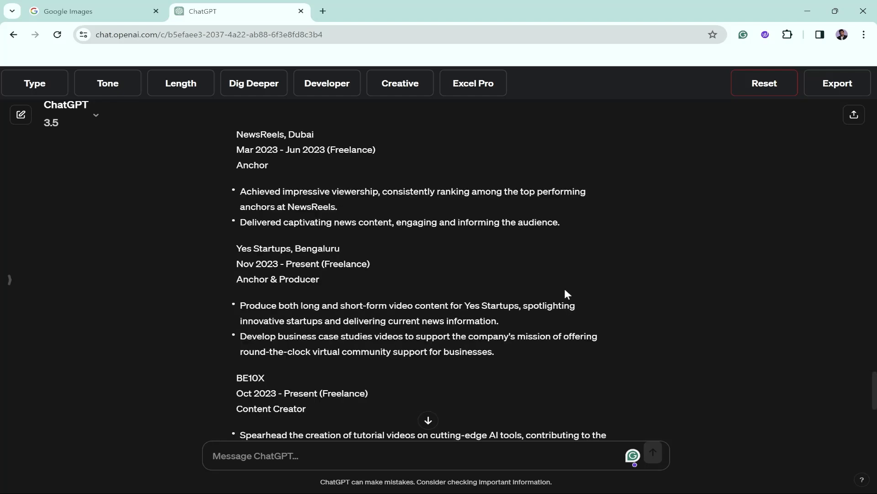
pyautogui.scroll(-6, 564, 287)
pyautogui.scroll(12, 564, 286)
pyautogui.scroll(5, 565, 289)
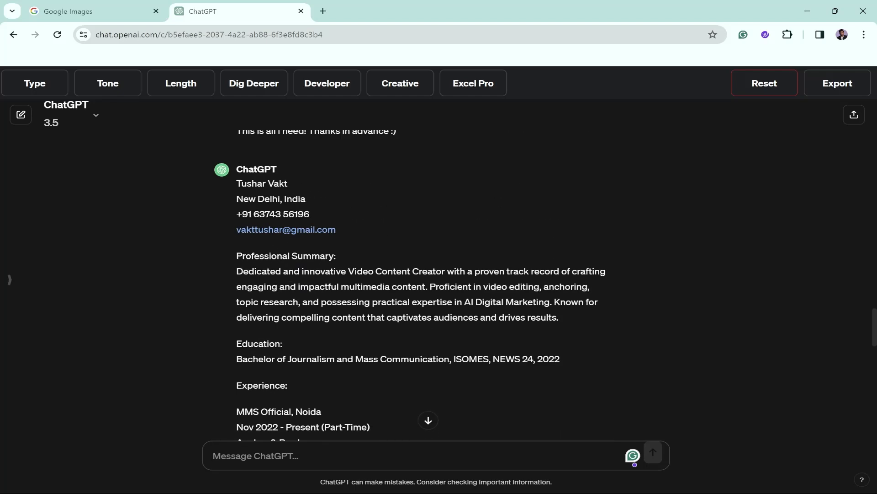
# Step: Load canva.com in a new browser tab
pyautogui.hotkey('ctrl', 't')
pyautogui.write('canva')
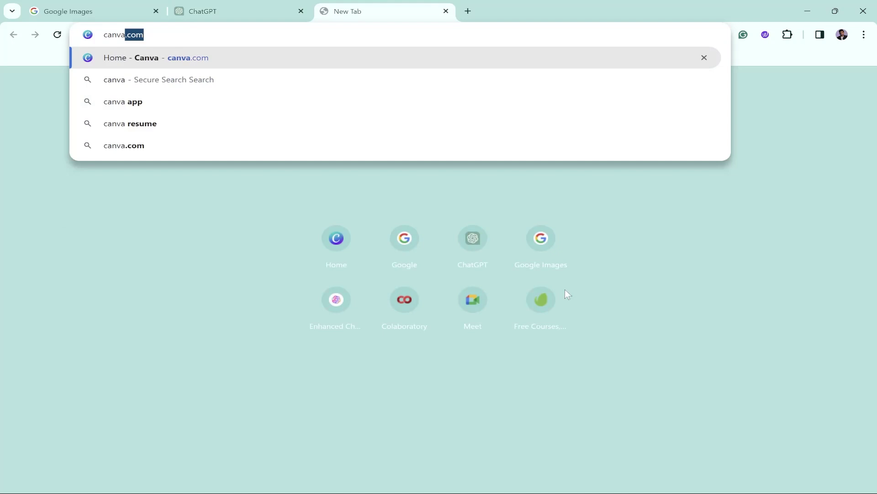
pyautogui.press('Return')
# Step: Back in ChatGPT, look over the Professional Summary and the rest of the resume reply
pyautogui.click(251, 7)
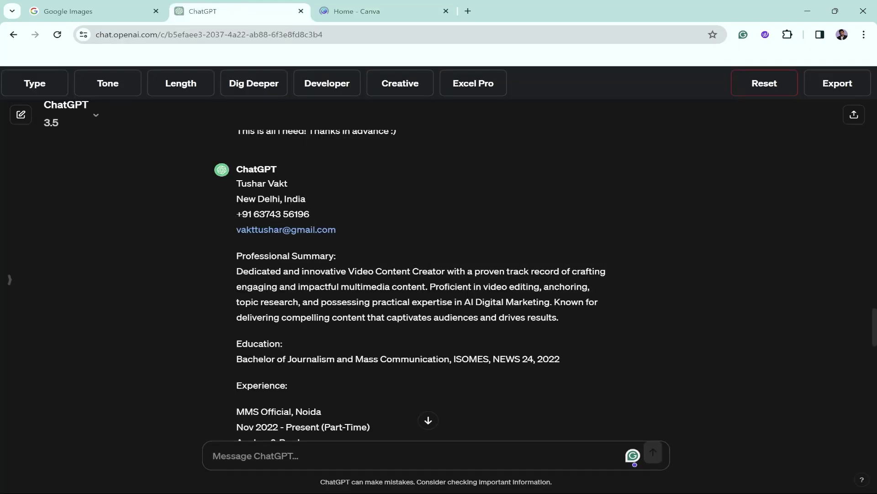
pyautogui.moveTo(236, 182); pyautogui.dragTo(341, 232)
pyautogui.scroll(-2, 345, 234)
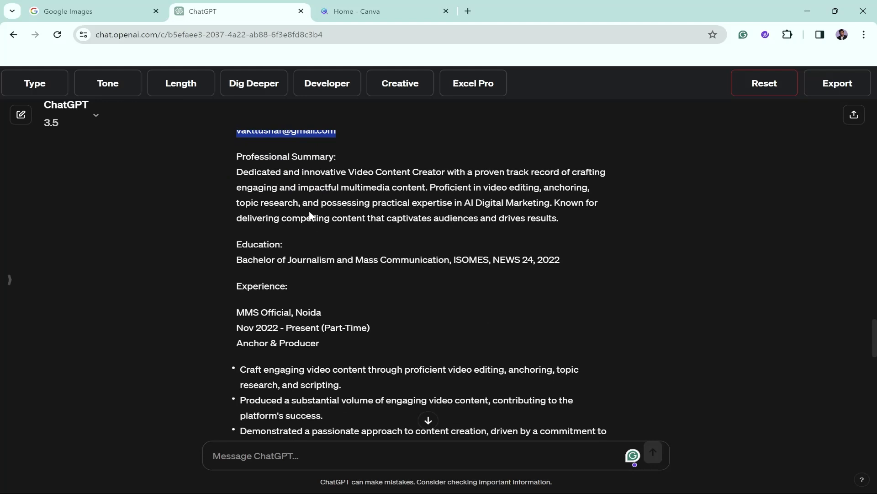
pyautogui.moveTo(236, 156); pyautogui.dragTo(565, 226)
pyautogui.click(364, 198)
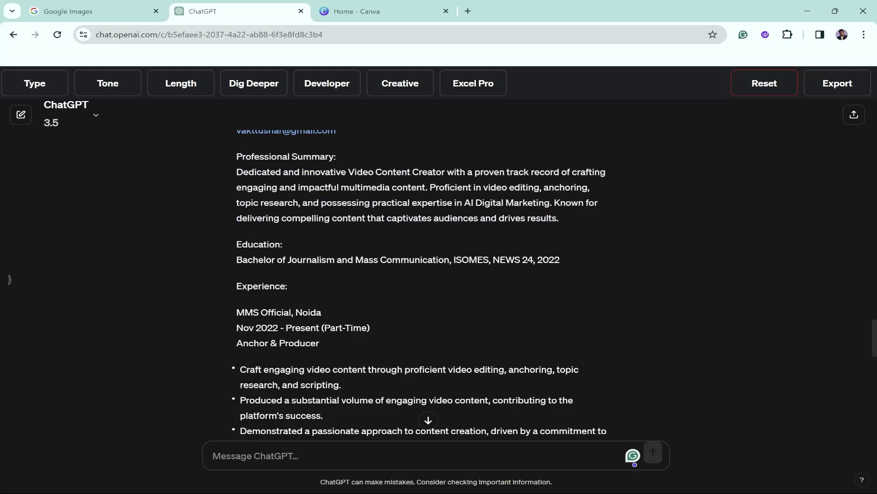
pyautogui.moveTo(481, 172); pyautogui.dragTo(453, 202)
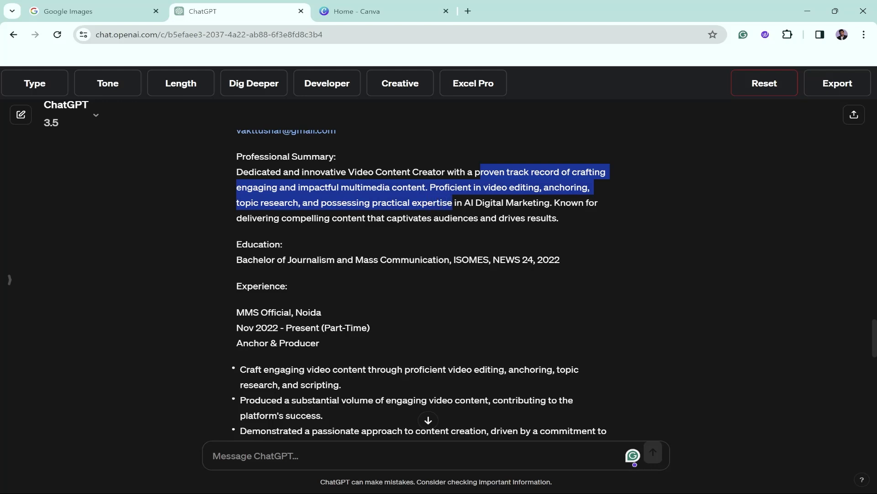
pyautogui.click(396, 231)
pyautogui.scroll(-1, 319, 254)
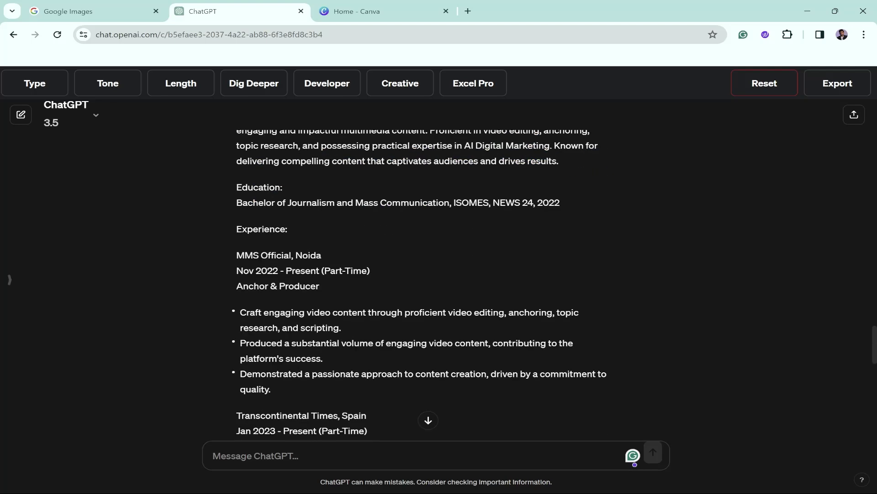
pyautogui.scroll(-12, 272, 251)
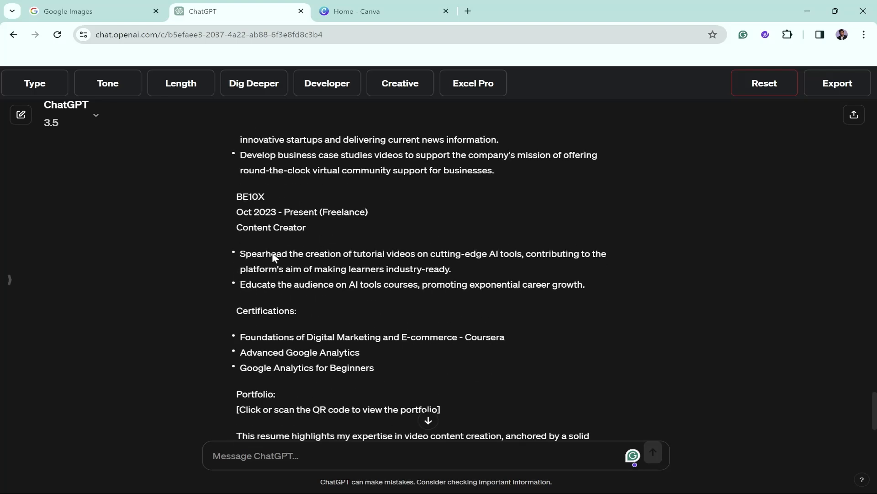
pyautogui.scroll(3, 419, 260)
pyautogui.scroll(-3, 419, 261)
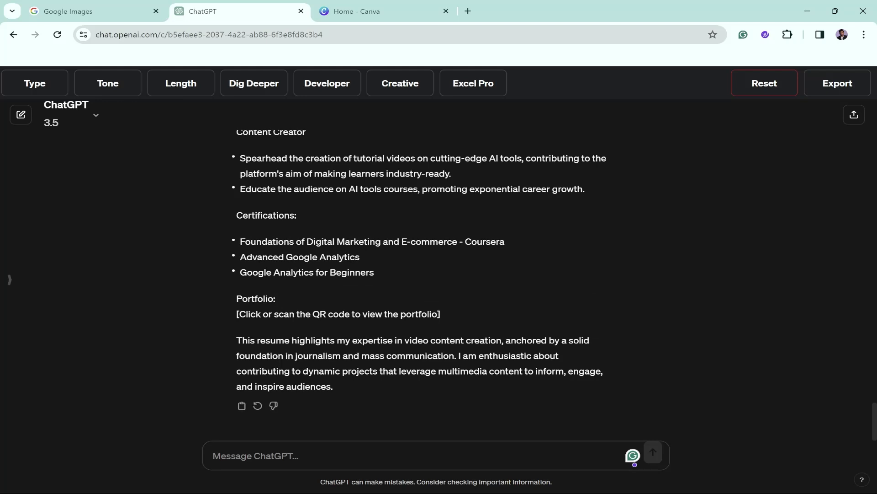
# Step: Search Canva's templates for a professional resume and open Simple Professional Resume Template
pyautogui.click(425, 6)
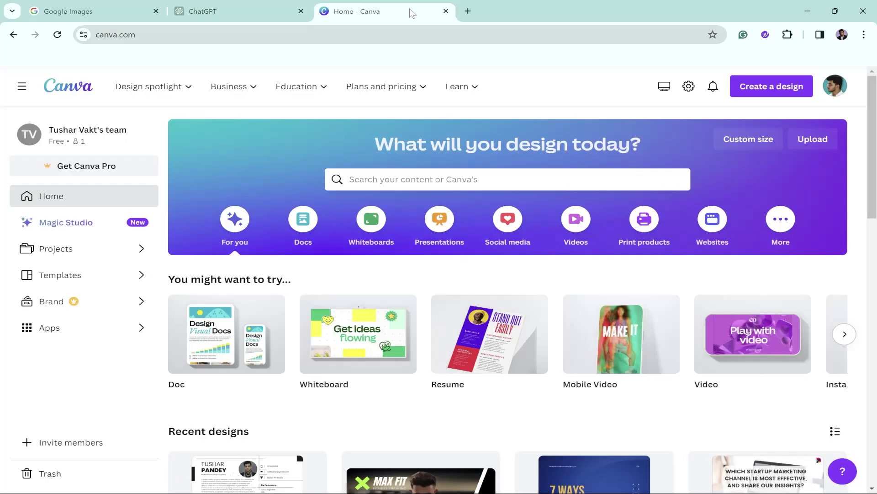
pyautogui.click(447, 179)
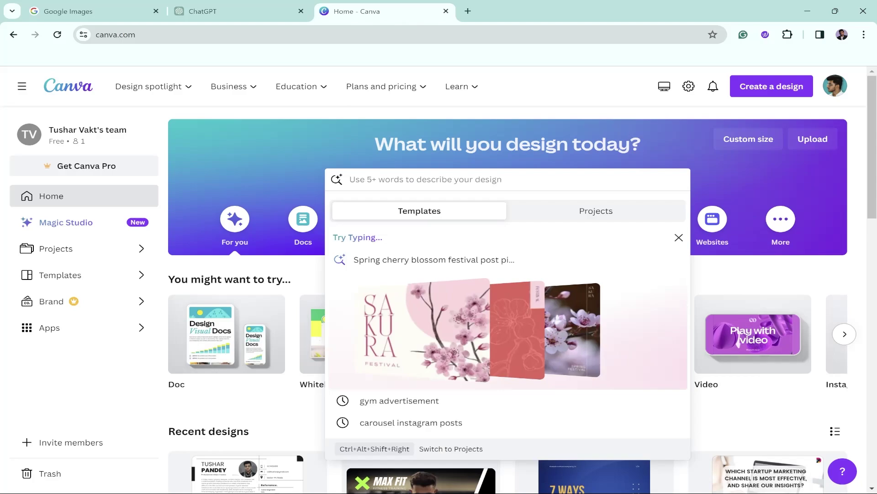
pyautogui.write('Look for a professional resume design template')
pyautogui.press('Return')
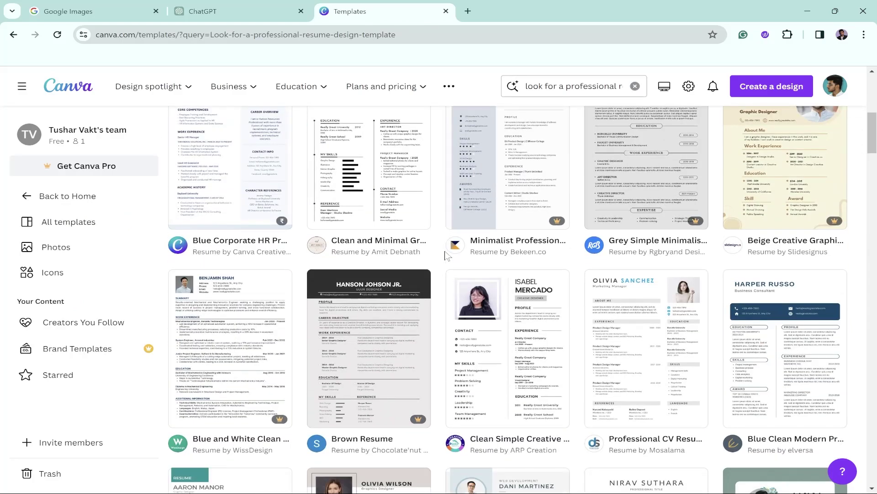
pyautogui.scroll(-1, 445, 254)
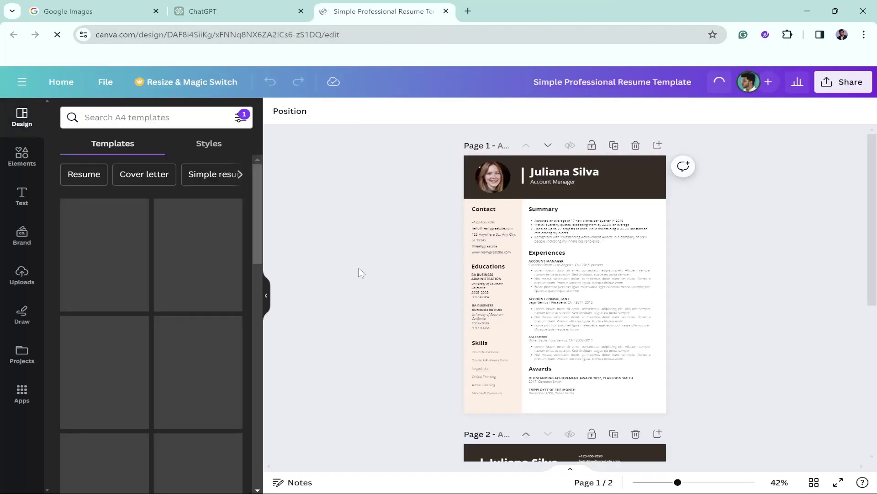
pyautogui.scroll(5, 359, 273)
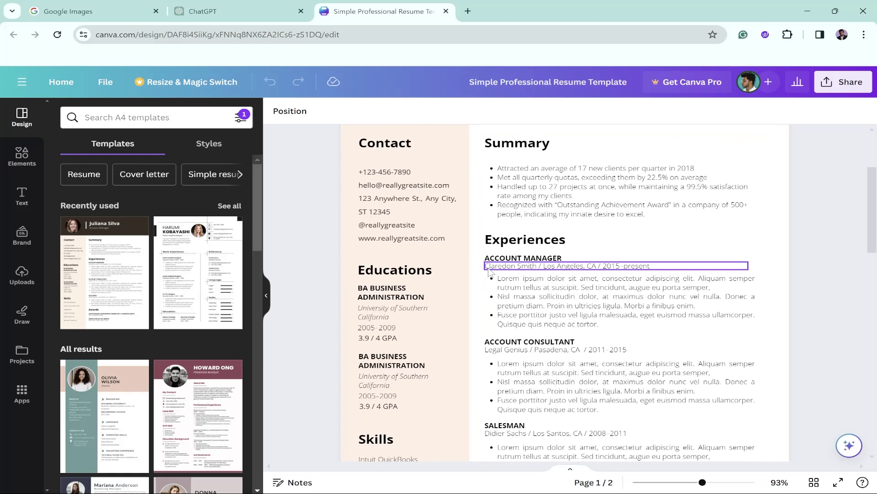
# Step: Replace the name heading with the user's name and the job title with 'Content Creator'
pyautogui.scroll(3, 489, 272)
pyautogui.doubleClick(567, 192)
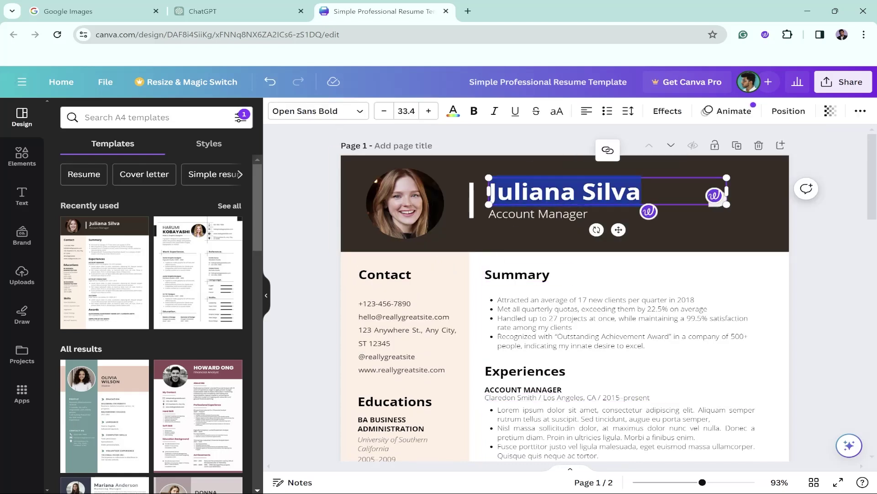
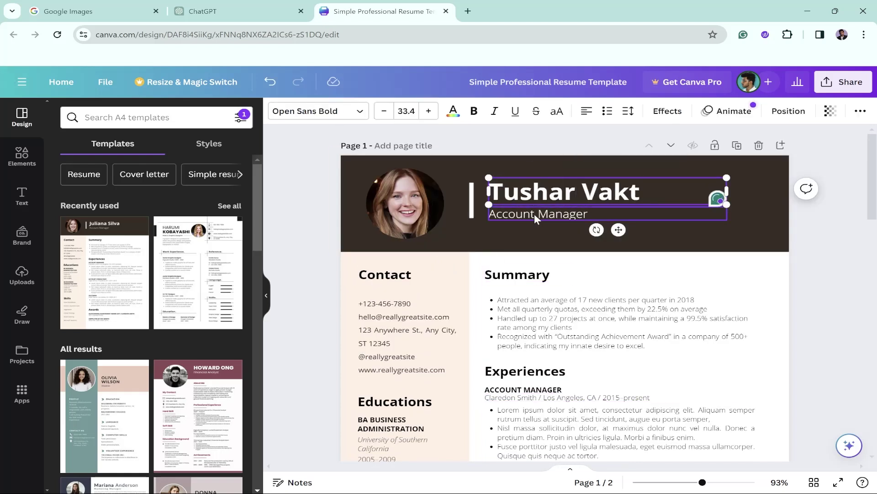
pyautogui.tripleClick(536, 217)
pyautogui.press('BackSpace')
pyautogui.write('Content Creator')
# Step: Paste ChatGPT's professional summary over the template's Summary bullets
pyautogui.click(218, 6)
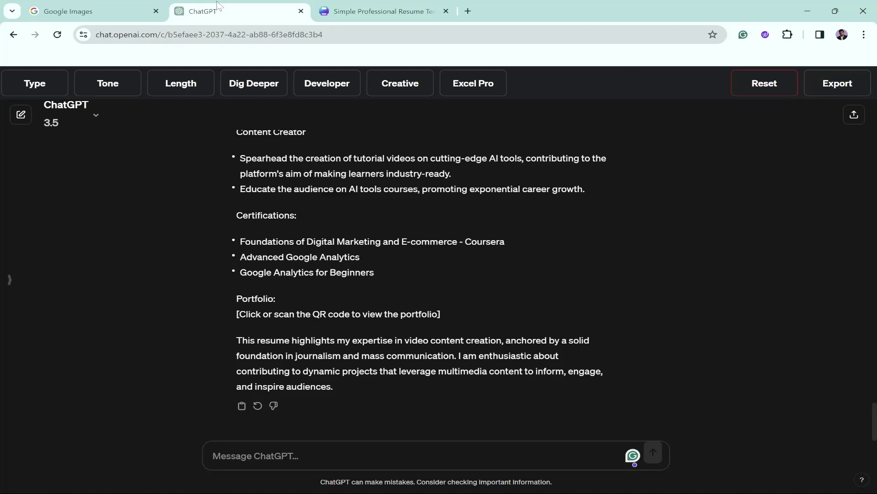
pyautogui.scroll(10, 519, 256)
pyautogui.moveTo(236, 288); pyautogui.dragTo(577, 336)
pyautogui.hotkey('ctrl', 'c')
pyautogui.click(384, 11)
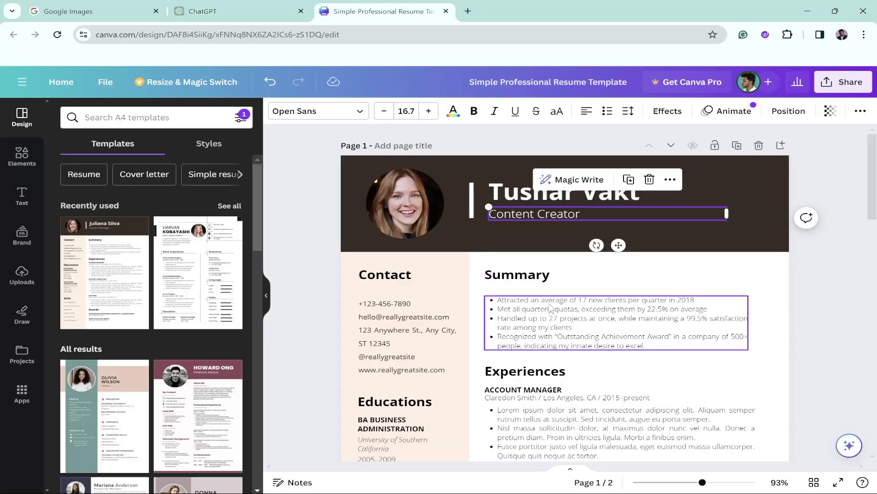
pyautogui.hotkey('ctrl', 'v')
# Step: Replace the placeholder Contact text with the user's contact details, city on its own line
pyautogui.hotkey('ctrl', 'shift', 'Tab')
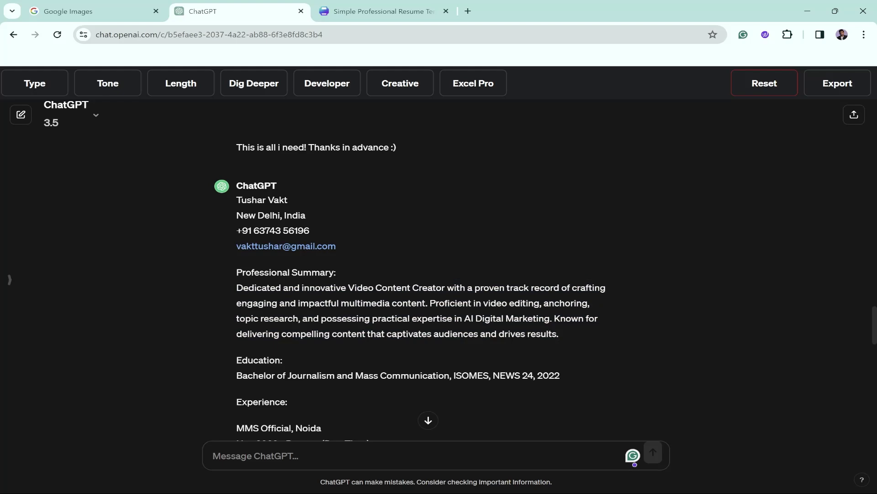
pyautogui.moveTo(237, 194); pyautogui.dragTo(356, 252)
pyautogui.hotkey('ctrl', 'Tab')
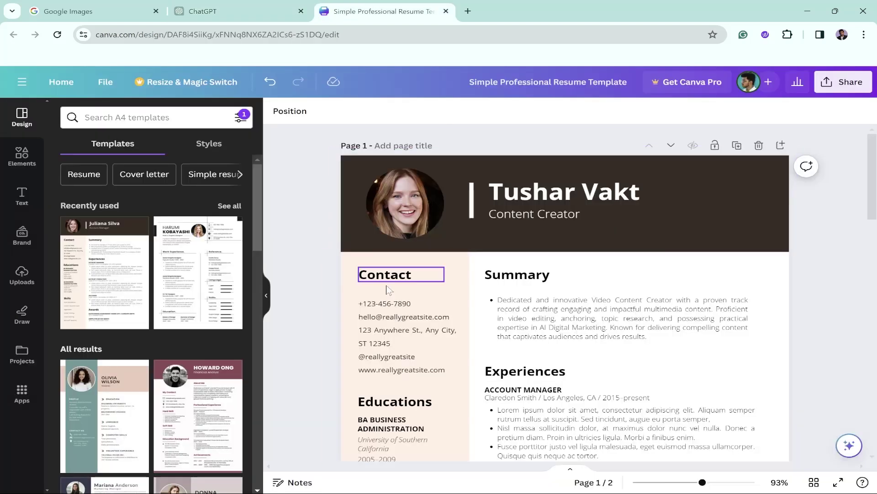
pyautogui.click(390, 326)
pyautogui.click(390, 325)
pyautogui.hotkey('ctrl', 'a')
pyautogui.hotkey('ctrl', 'v')
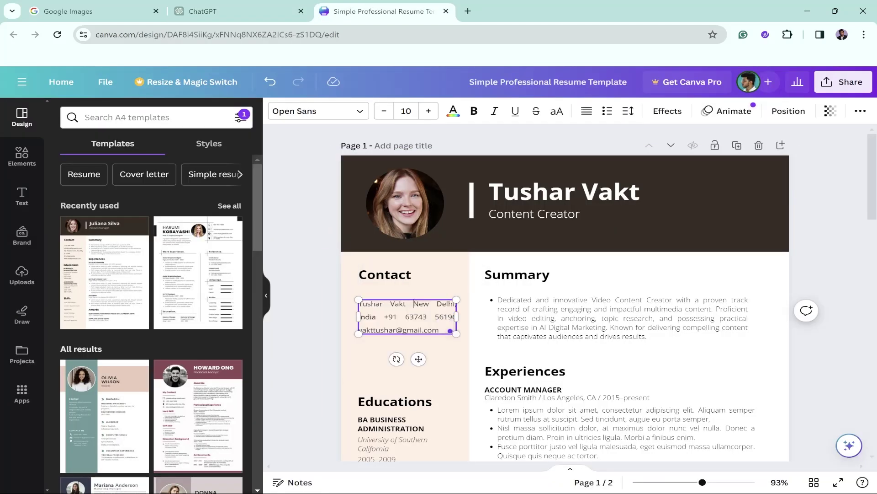
pyautogui.press('Return')
pyautogui.press('Return')
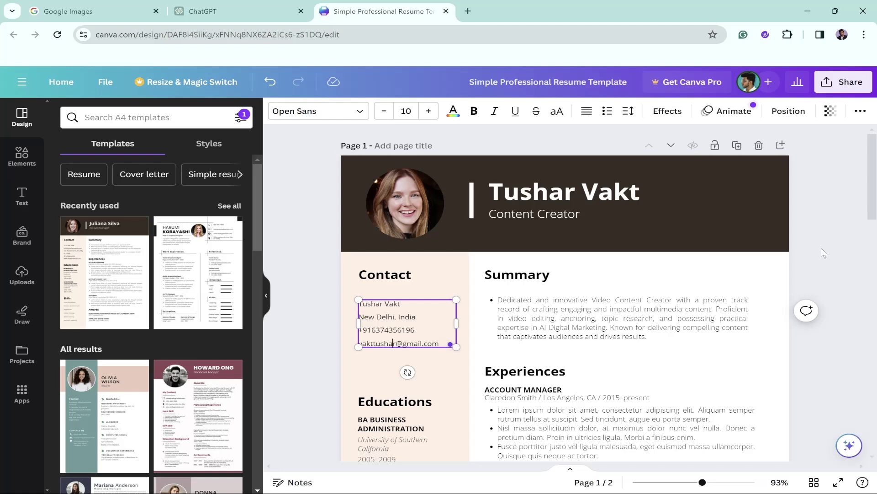
pyautogui.click(818, 315)
# Step: Select the education degree line in ChatGPT's reply
pyautogui.scroll(-5, 824, 253)
pyautogui.hotkey('ctrl', 'shift', 'Tab')
pyautogui.scroll(-3, 422, 265)
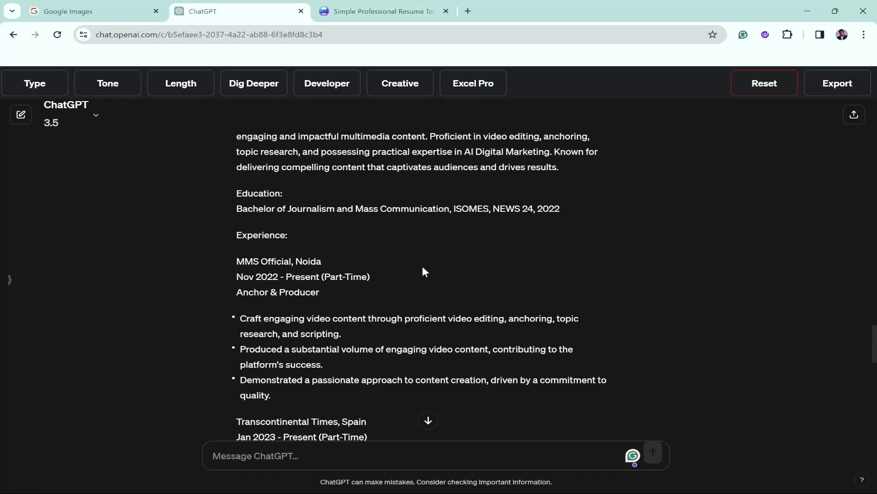
pyautogui.moveTo(236, 179); pyautogui.dragTo(559, 179)
# Step: Replace the Education entries with the single Bachelor of Journalism degree and adjust its dates
pyautogui.hotkey('ctrl', 'Tab')
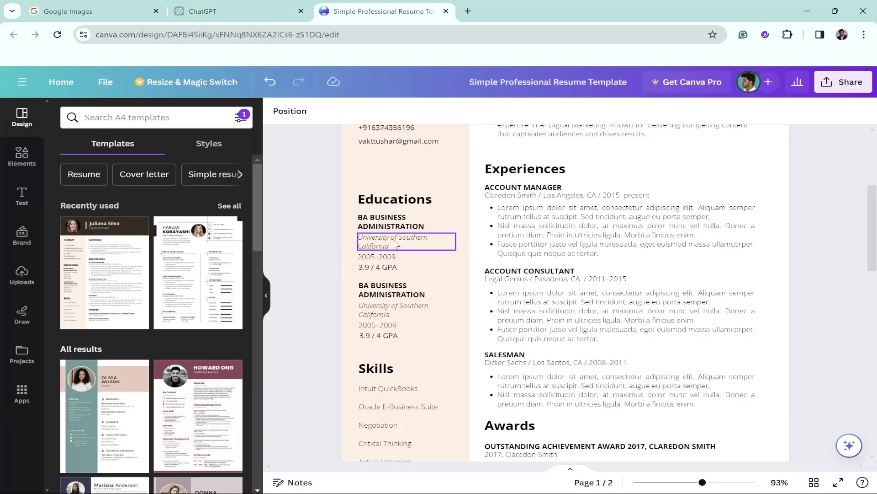
pyautogui.click(377, 222)
pyautogui.click(383, 289)
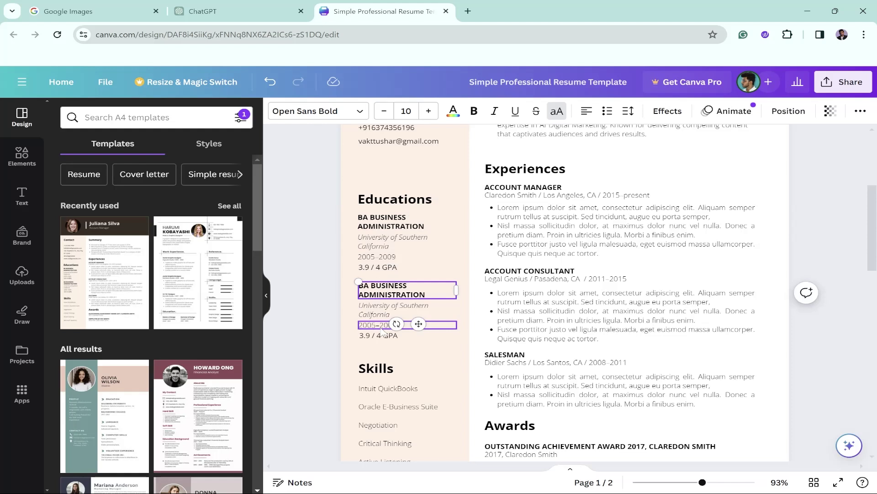
pyautogui.keyDown('shift'); pyautogui.click(379, 344); pyautogui.keyUp('shift')
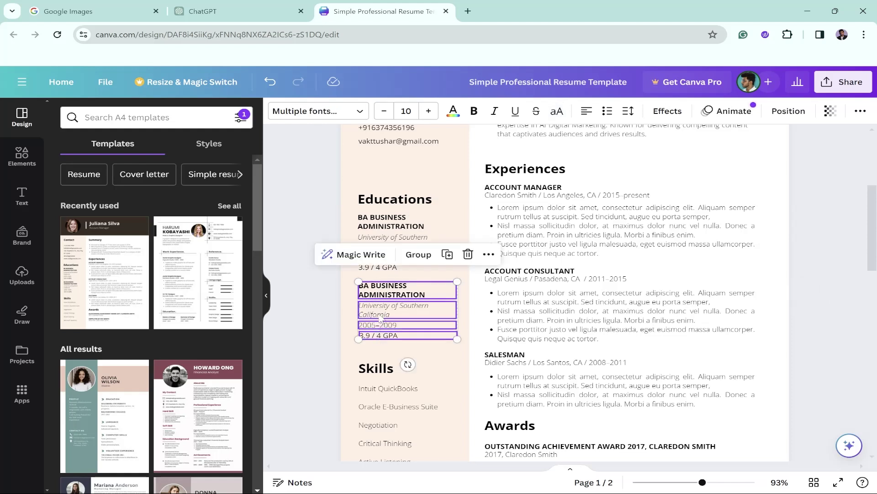
pyautogui.press('Delete')
pyautogui.hotkey('ctrl', 'v')
pyautogui.doubleClick(389, 249)
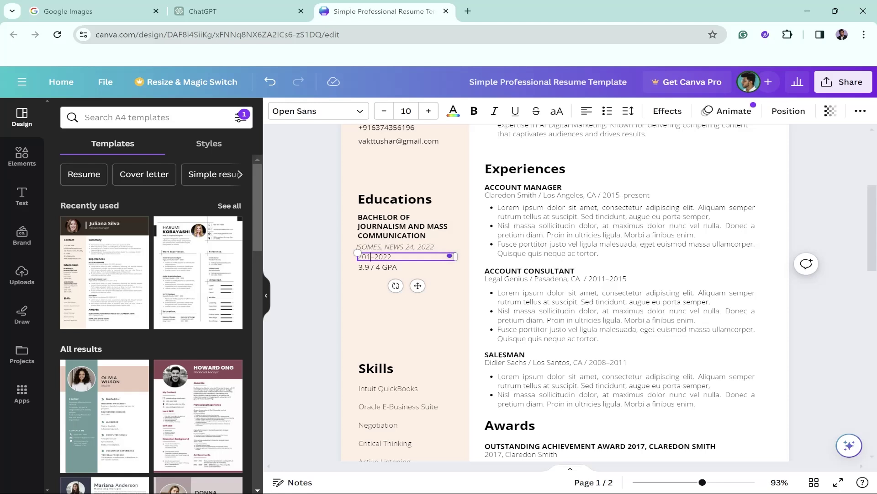
pyautogui.click(823, 249)
# Step: Copy the first job's bullets from ChatGPT and select the ACCOUNT MANAGER heading for retitling
pyautogui.hotkey('ctrl', 'shift', 'Tab')
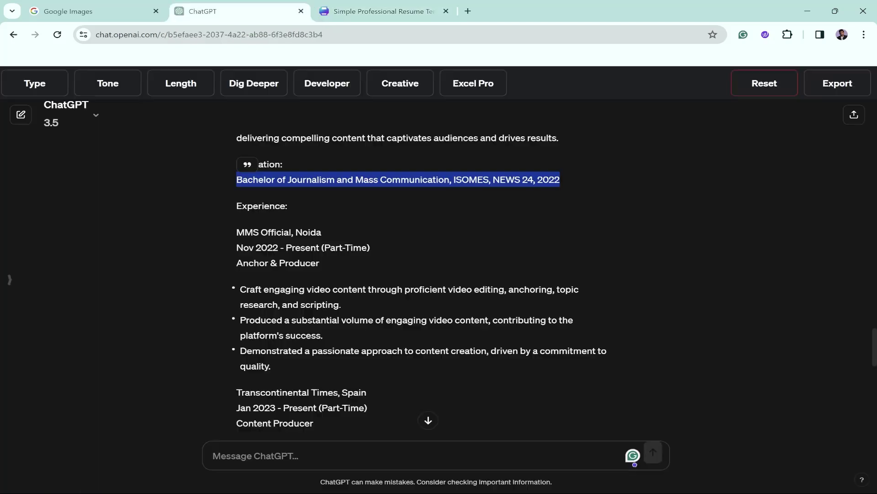
pyautogui.hotkey('ctrl', 'Tab')
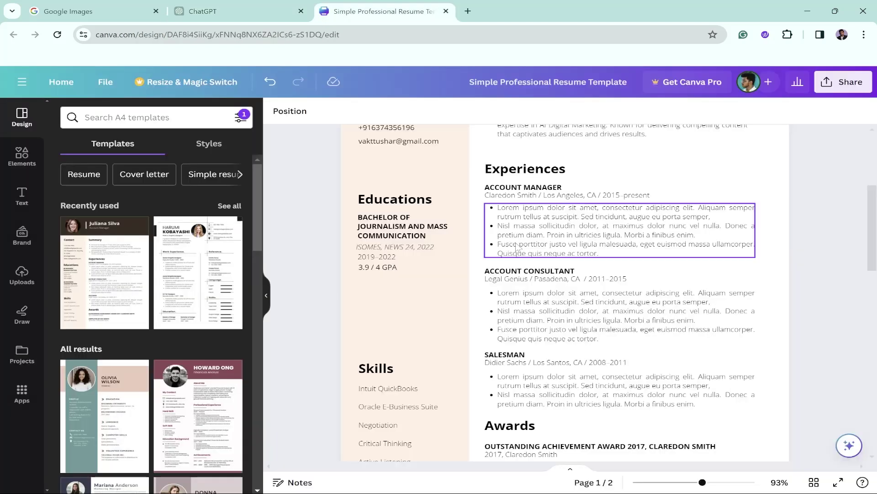
pyautogui.hotkey('ctrl', 'shift', 'Tab')
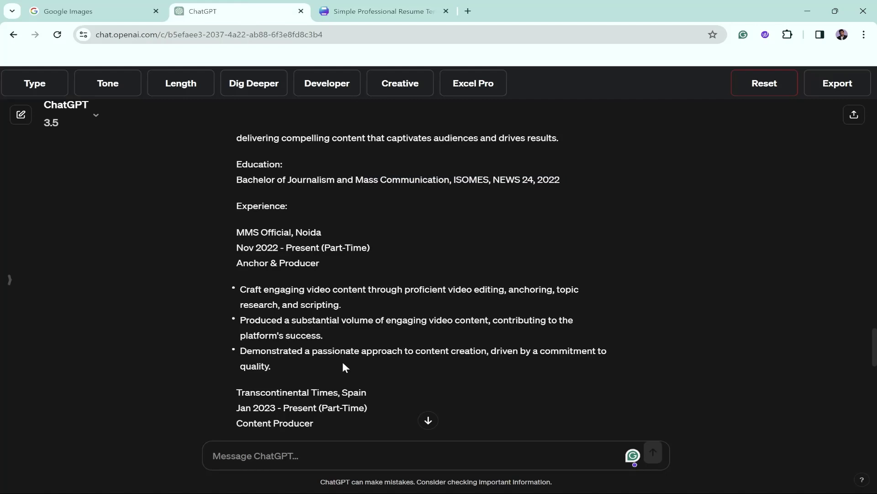
pyautogui.moveTo(303, 373); pyautogui.dragTo(241, 300)
pyautogui.hotkey('ctrl', 'Tab')
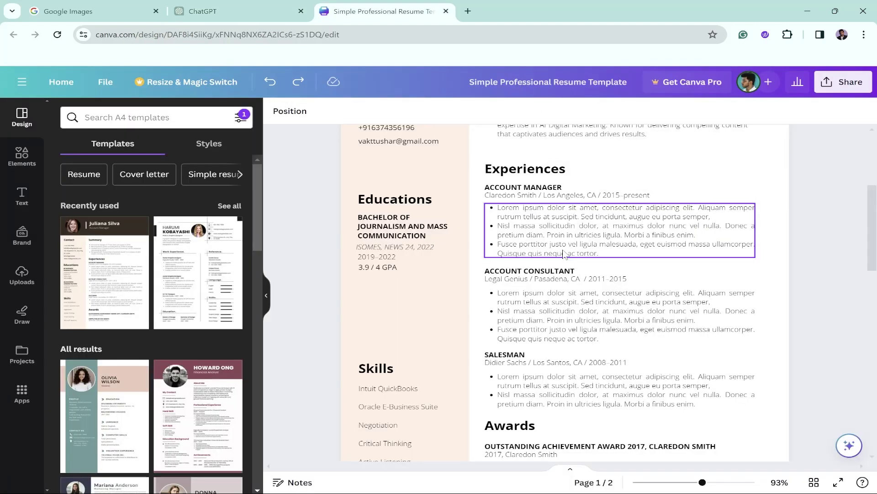
pyautogui.hotkey('ctrl', 'shift', 'Tab')
pyautogui.doubleClick(247, 232)
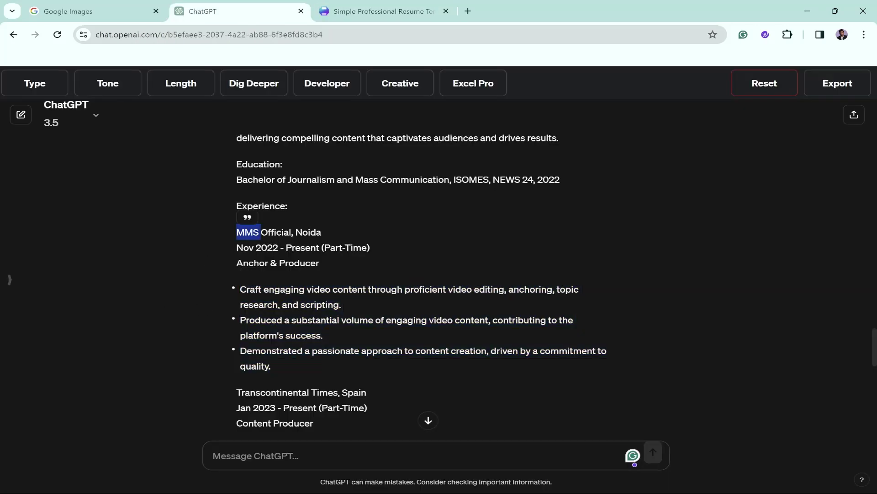
pyautogui.hotkey('ctrl', 'Tab')
pyautogui.click(548, 187)
pyautogui.moveTo(562, 187); pyautogui.dragTo(484, 186)
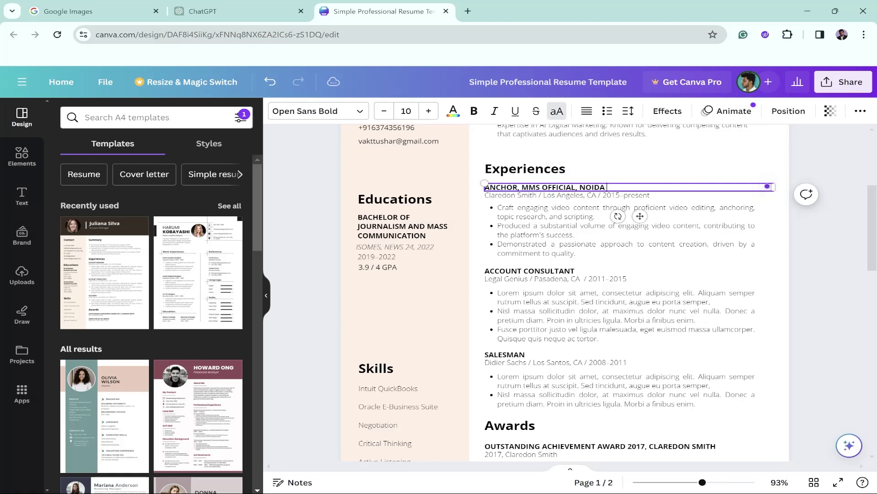
# Step: Put 'Nov 2022 - Present (Part-Time)' as the dates under the first job's ANCHOR heading
pyautogui.tripleClick(567, 195)
pyautogui.hotkey('ctrl', 'shift', 'Tab')
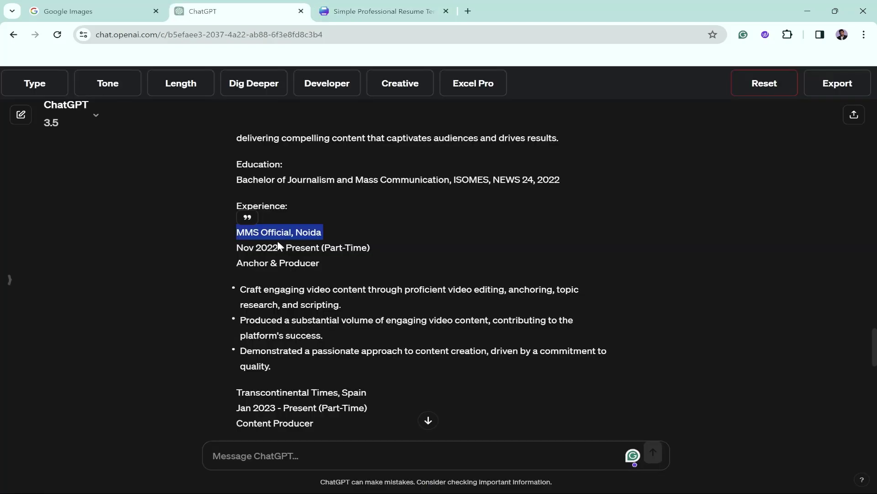
pyautogui.tripleClick(277, 247)
pyautogui.hotkey('ctrl', 'c')
pyautogui.hotkey('ctrl', 'Tab')
pyautogui.hotkey('ctrl', 'v')
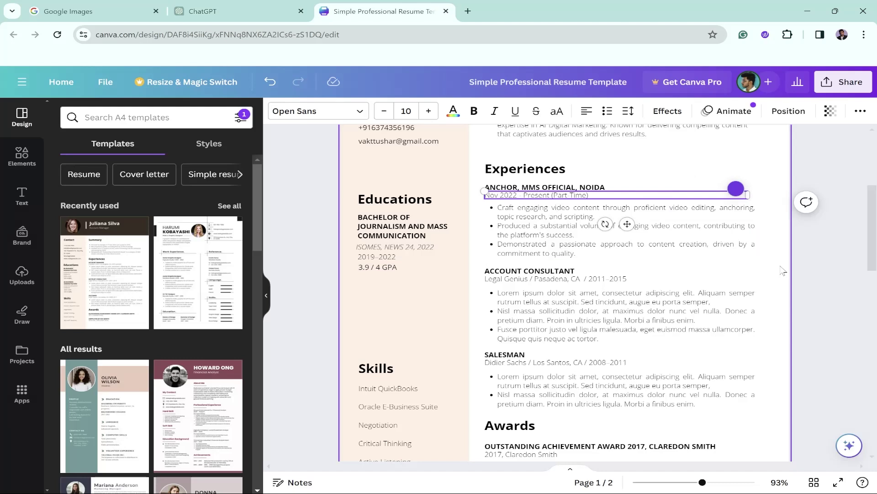
pyautogui.click(783, 270)
pyautogui.scroll(-3, 783, 271)
# Step: Set the second job's employer to Transcontinental Times and replace its bullets with the Content Producer bullets
pyautogui.hotkey('ctrl', 'shift', 'Tab')
pyautogui.scroll(-2, 273, 271)
pyautogui.doubleClick(273, 271)
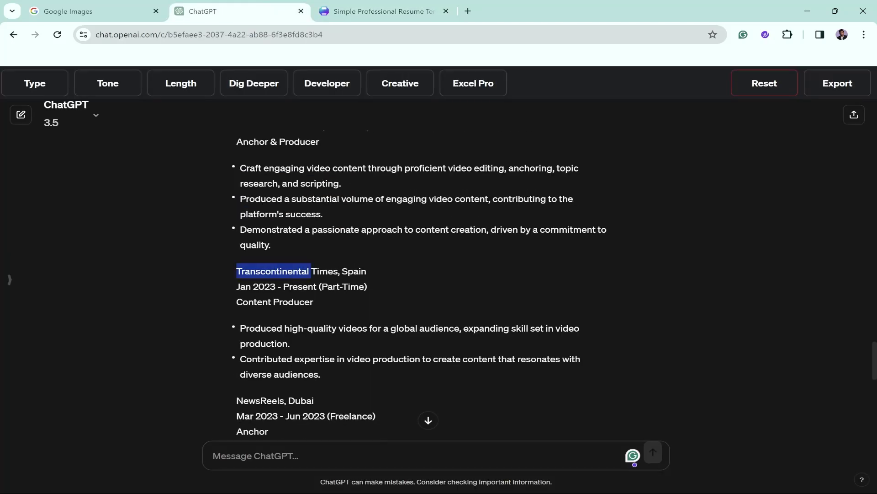
pyautogui.hotkey('ctrl', 'c')
pyautogui.hotkey('ctrl', 'Tab')
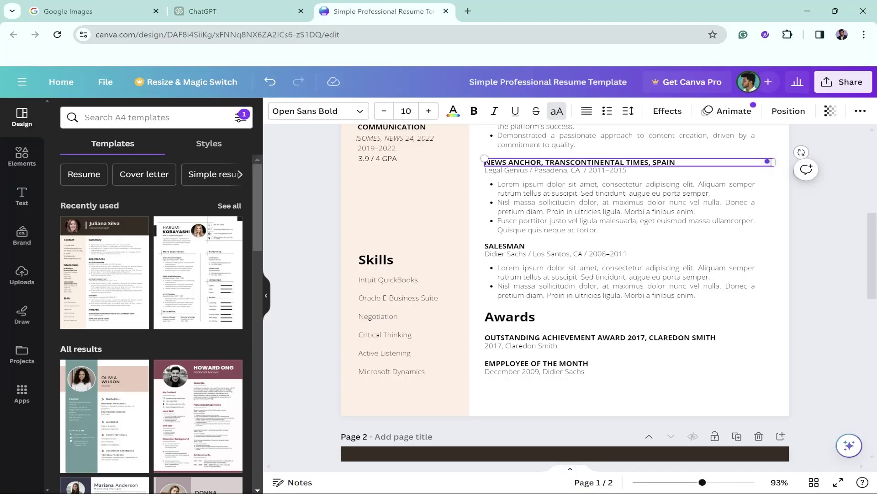
pyautogui.press('Escape')
pyautogui.hotkey('ctrl', 'shift', 'Tab')
pyautogui.scroll(-2, 320, 316)
pyautogui.moveTo(320, 313); pyautogui.dragTo(239, 268)
pyautogui.hotkey('ctrl', 'c')
pyautogui.hotkey('ctrl', 'Tab')
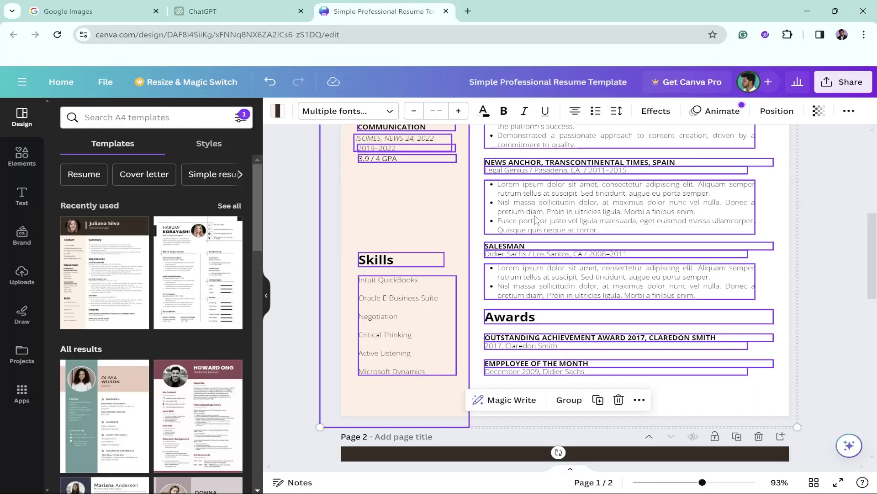
pyautogui.doubleClick(655, 209)
pyautogui.hotkey('ctrl', 'a')
pyautogui.hotkey('ctrl', 'v')
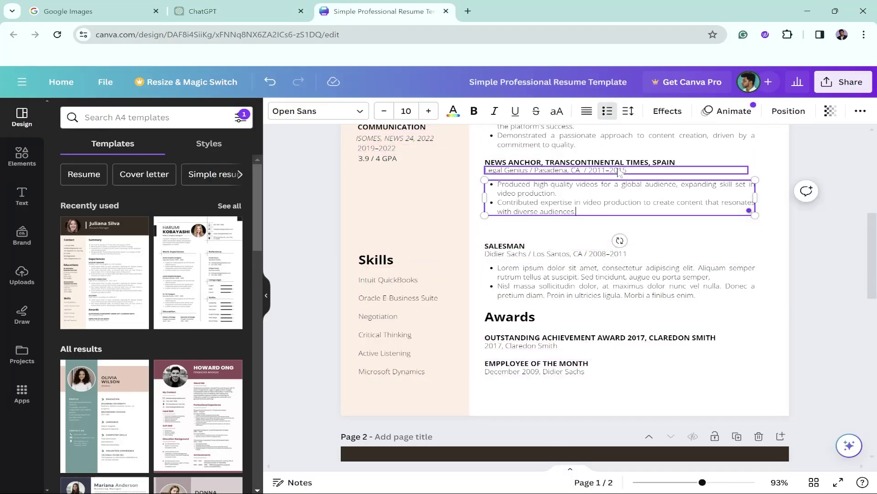
# Step: Set the Transcontinental entry's dates to 'Jan 2023 - Present (Part-Time)'
pyautogui.hotkey('ctrl', 'shift', 'Tab')
pyautogui.moveTo(236, 226); pyautogui.dragTo(368, 225)
pyautogui.hotkey('ctrl', 'c')
pyautogui.hotkey('ctrl', 'Tab')
pyautogui.click(515, 175)
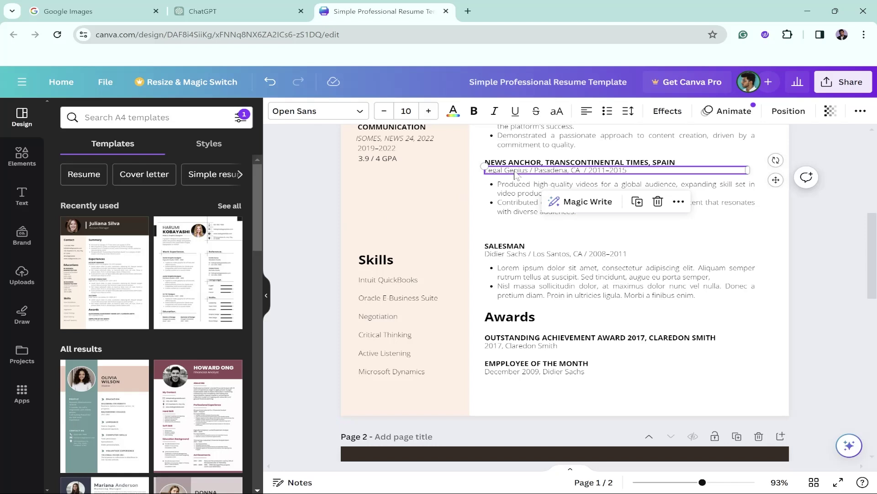
pyautogui.doubleClick(515, 175)
pyautogui.hotkey('ctrl', 'a')
pyautogui.hotkey('ctrl', 'v')
pyautogui.scroll(2, 515, 175)
pyautogui.hotkey('ctrl', 'shift', 'Tab')
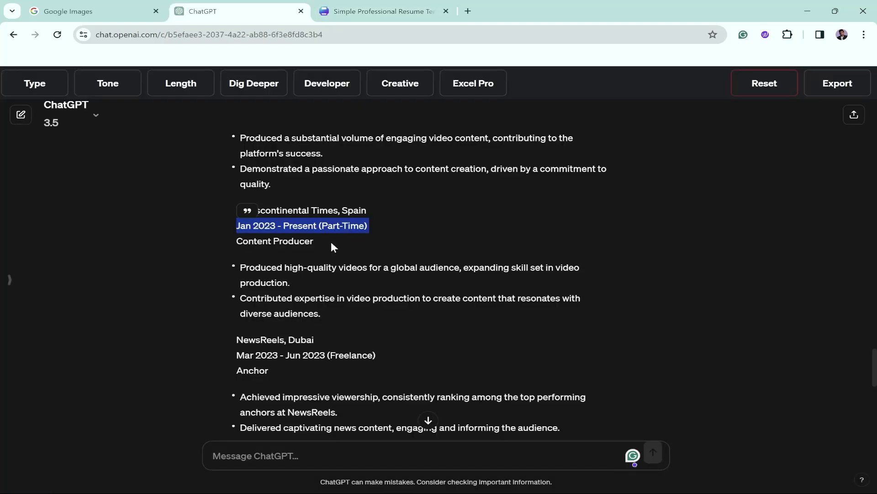
pyautogui.scroll(-2, 333, 244)
pyautogui.hotkey('ctrl', 'Tab')
# Step: Turn the third experience into the NewsReels Dubai anchor role with its dates and two bullets
pyautogui.doubleClick(509, 314)
pyautogui.write('ANCH')
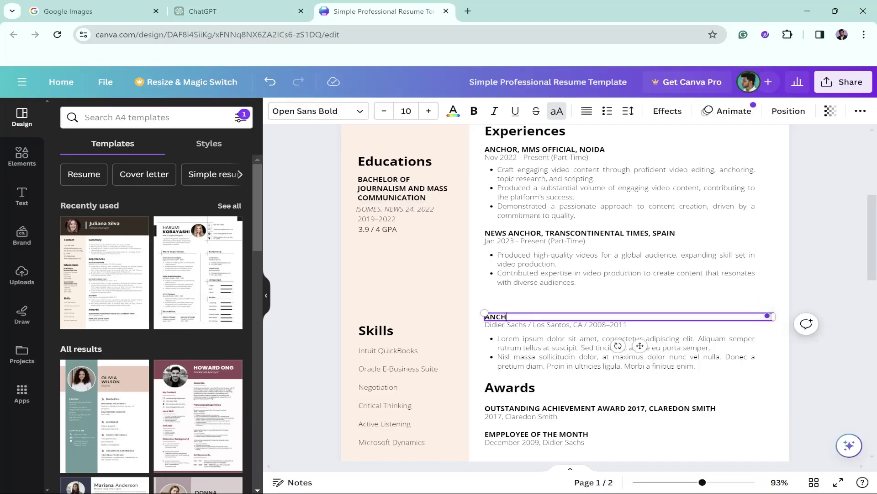
pyautogui.hotkey('ctrl', 'shift', 'Tab')
pyautogui.moveTo(237, 294); pyautogui.dragTo(377, 295)
pyautogui.hotkey('ctrl', 'c')
pyautogui.hotkey('ctrl', 'Tab')
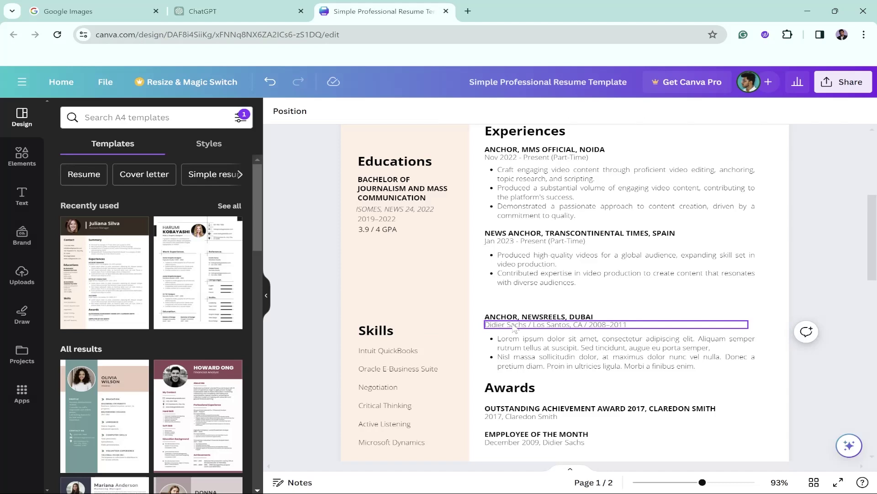
pyautogui.hotkey('ctrl', 'a')
pyautogui.hotkey('ctrl', 'v')
pyautogui.hotkey('ctrl', 'shift', 'Tab')
pyautogui.moveTo(561, 367); pyautogui.dragTo(235, 342)
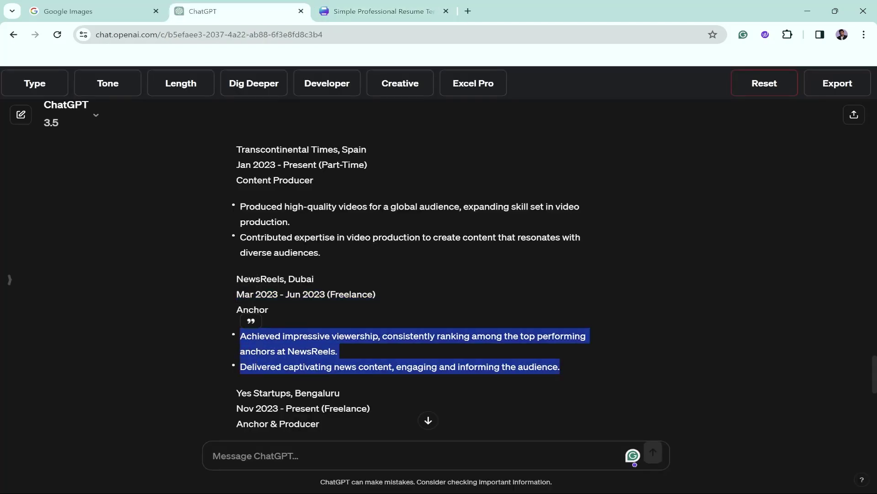
pyautogui.hotkey('ctrl', 'c')
pyautogui.hotkey('ctrl', 'Tab')
pyautogui.hotkey('ctrl', 'a')
pyautogui.hotkey('ctrl', 'v')
# Step: Copy the three certification lines from ChatGPT's reply for the resume
pyautogui.hotkey('ctrl', 'shift', 'Tab')
pyautogui.scroll(-10, 361, 307)
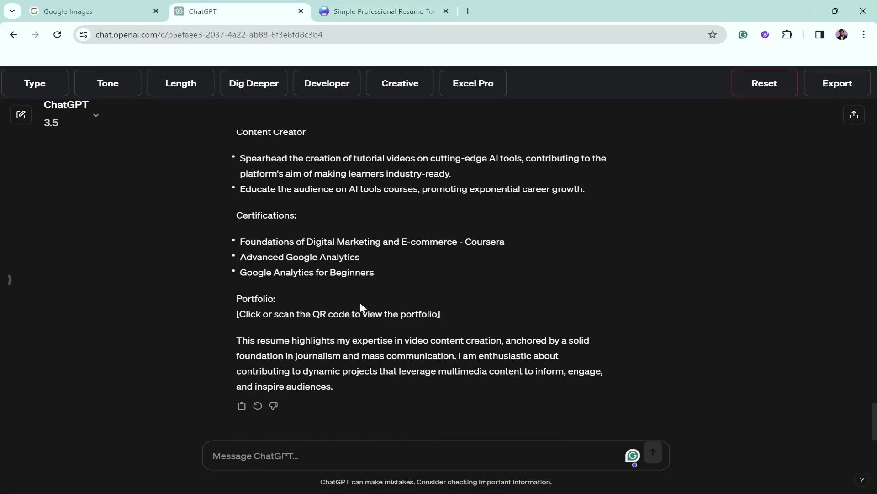
pyautogui.moveTo(237, 247); pyautogui.dragTo(380, 276)
pyautogui.hotkey('ctrl', 'c')
pyautogui.hotkey('ctrl', 'Tab')
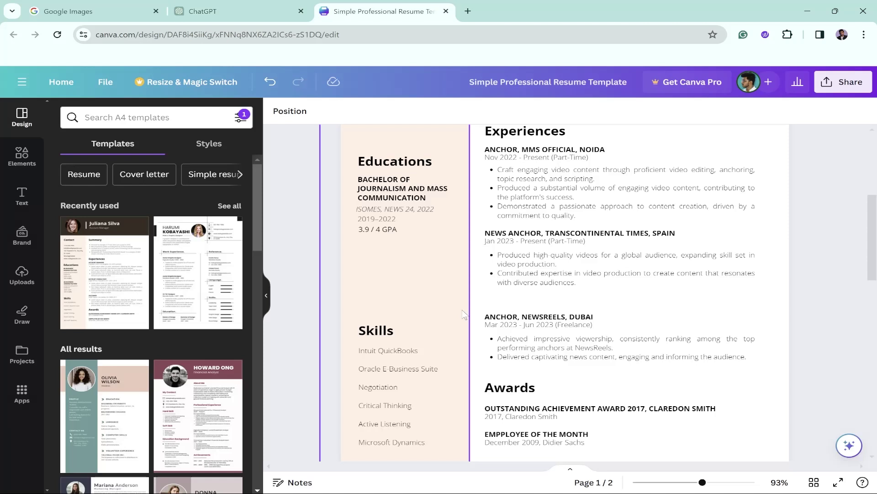
pyautogui.scroll(-4, 514, 297)
# Step: Delete the 'Employee of the Month' award and paste the three certifications into the remaining award box
pyautogui.click(514, 339)
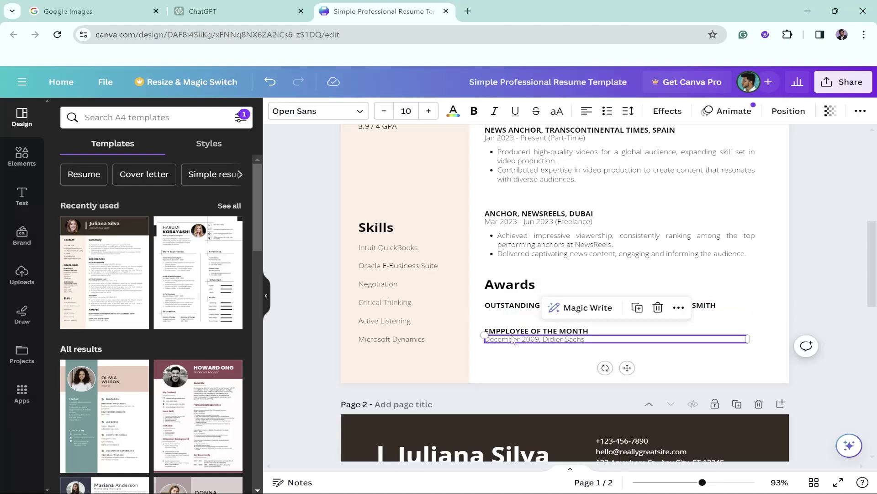
pyautogui.press('Delete')
pyautogui.click(512, 334)
pyautogui.press('Delete')
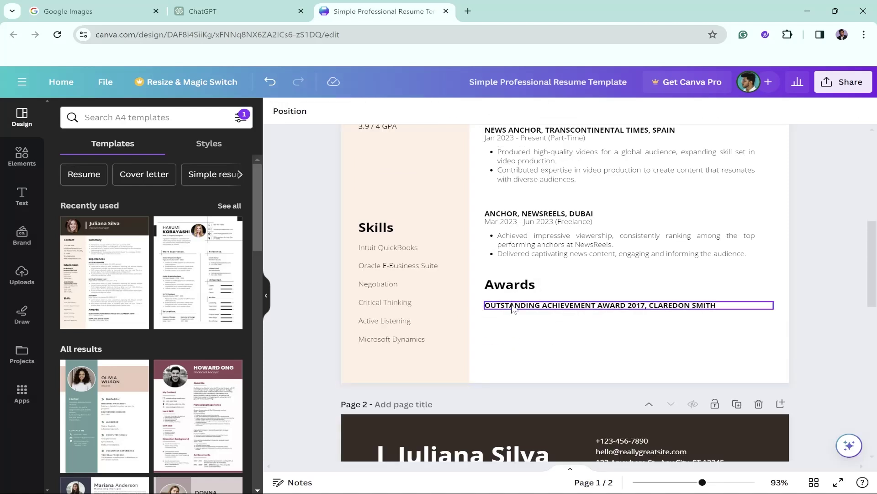
pyautogui.tripleClick(512, 305)
pyautogui.hotkey('ctrl', 'v')
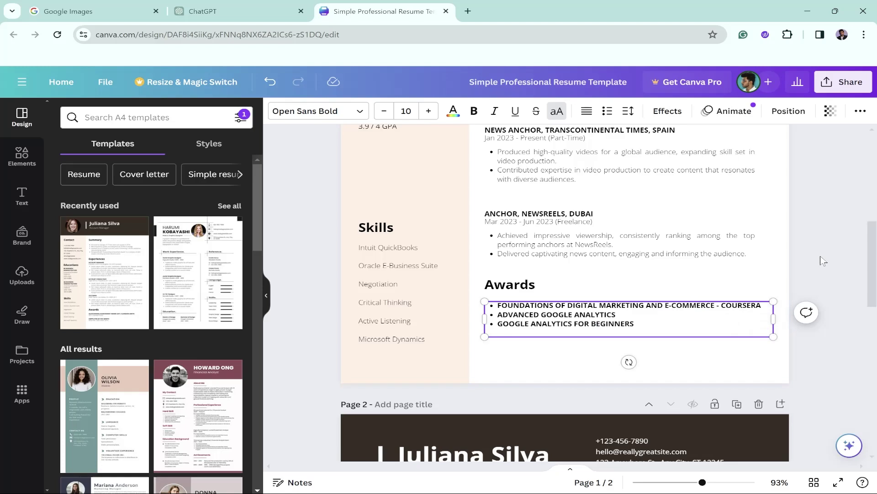
# Step: Review the ChatGPT answer, clear its selection, and return to the Canva resume
pyautogui.hotkey('ctrl', 'shift', 'Tab')
pyautogui.scroll(10, 453, 248)
pyautogui.scroll(-15, 454, 248)
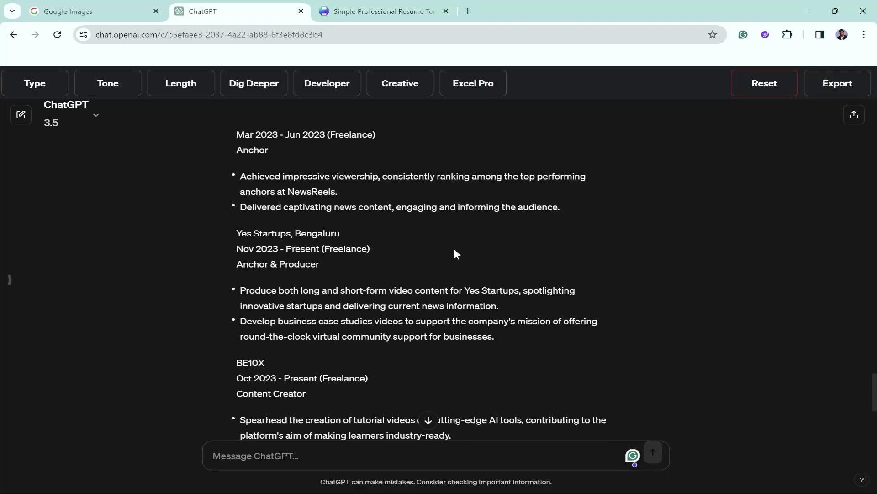
pyautogui.scroll(-5, 454, 248)
pyautogui.click(329, 254)
pyautogui.click(390, 19)
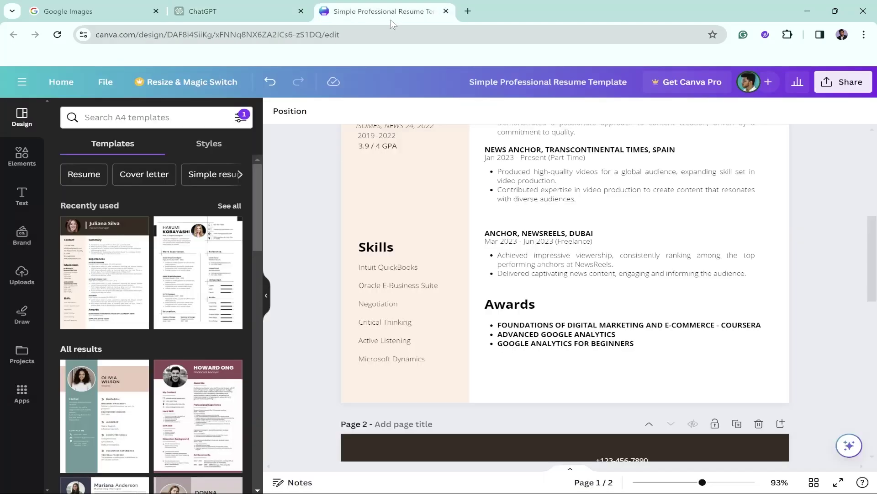
# Step: Replace the old Skills list with Digital Marketing, Anchoring, Video Editing and Graphic Designing
pyautogui.click(365, 275)
pyautogui.click(359, 272)
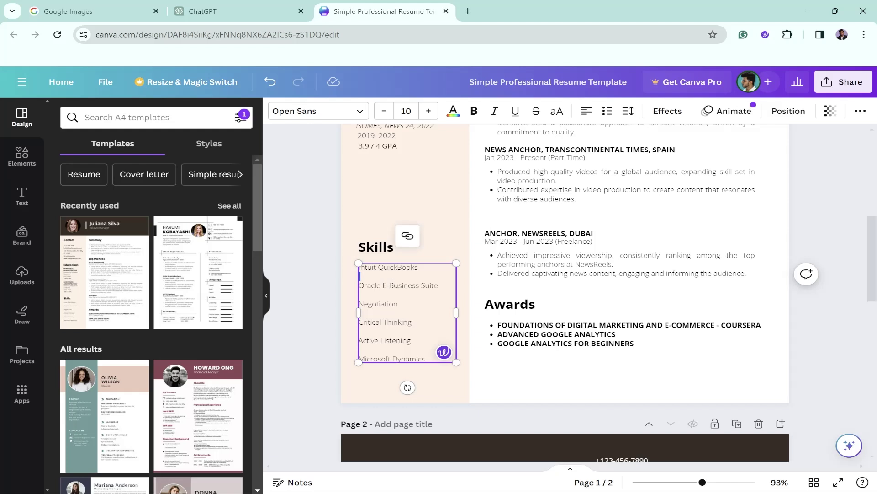
pyautogui.hotkey('ctrl', 'a')
pyautogui.press('BackSpace')
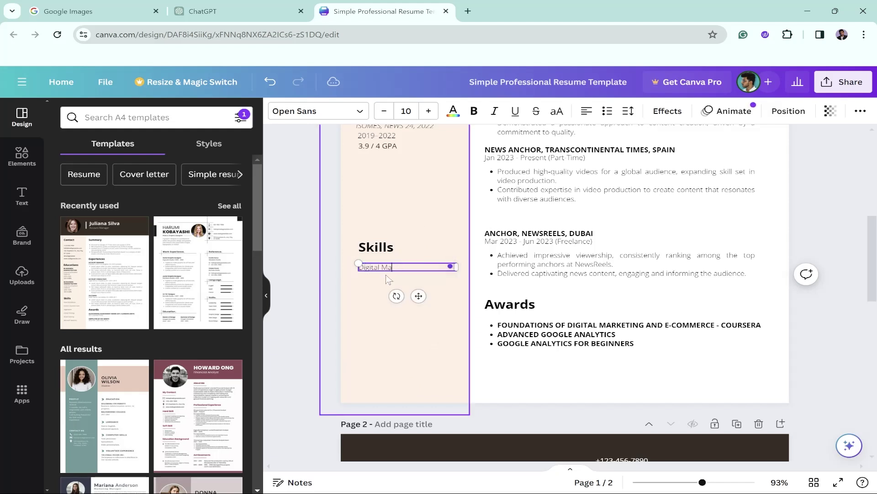
pyautogui.write('Digital Marketing')
pyautogui.press('Return')
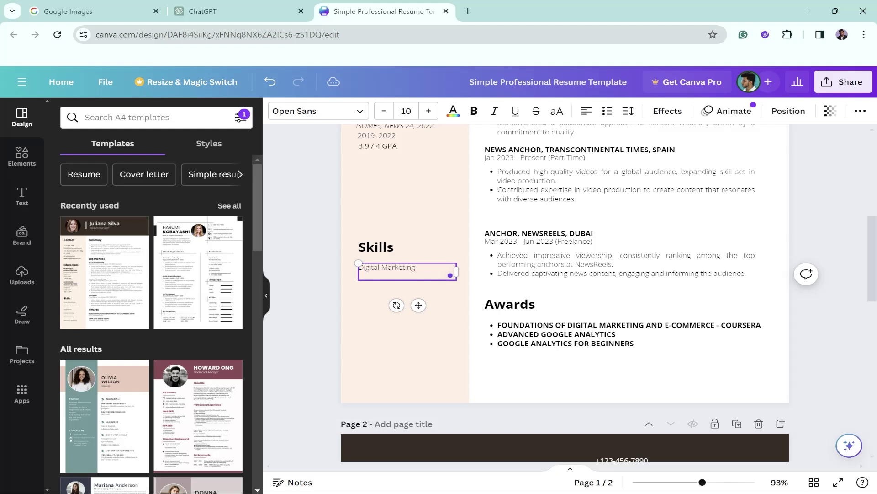
pyautogui.press('Return')
pyautogui.write('Anchori')
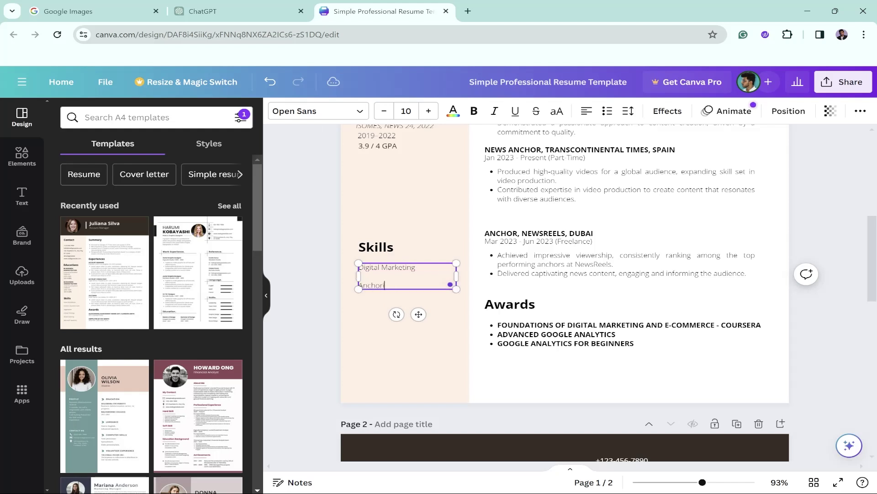
pyautogui.write('ng')
pyautogui.press('Return')
pyautogui.write('Video ')
pyautogui.write('Edi')
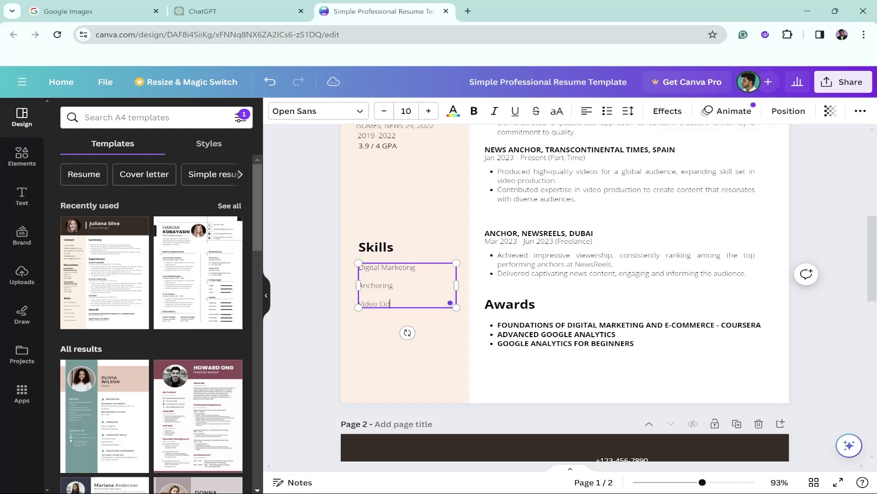
pyautogui.write('ting')
pyautogui.press('Return')
pyautogui.write('Graphic Designing')
pyautogui.press('Return')
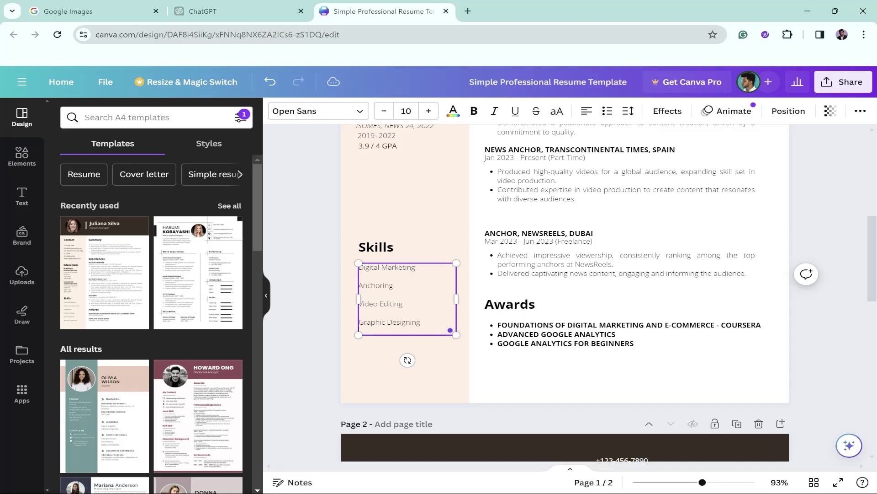
# Step: Add Music Production as the final skill and finish editing the Skills list
pyautogui.write('Music Production')
pyautogui.click(828, 242)
pyautogui.scroll(7, 828, 242)
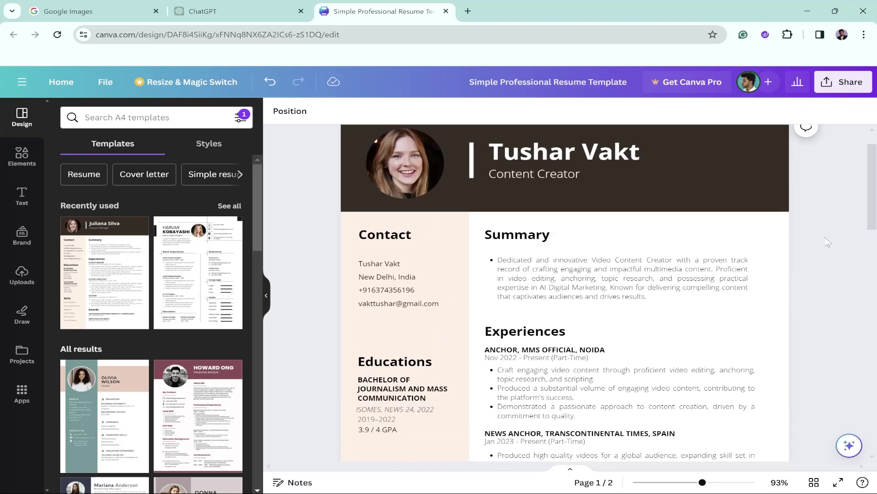
# Step: Upload the user's photo from Pictures and drop it into the circular header portrait
pyautogui.click(396, 180)
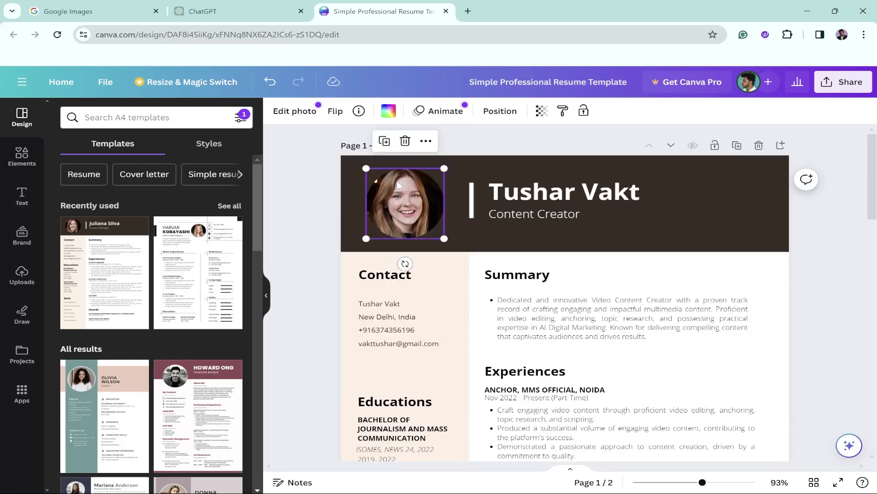
pyautogui.click(21, 270)
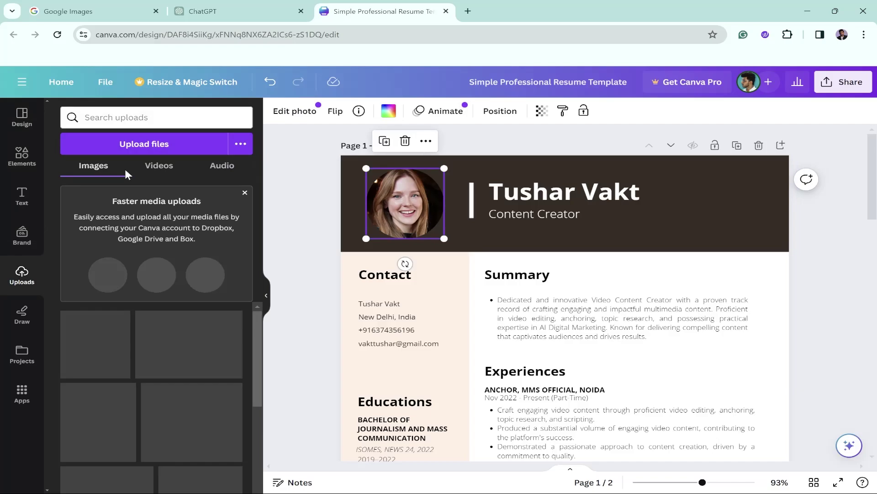
pyautogui.click(114, 145)
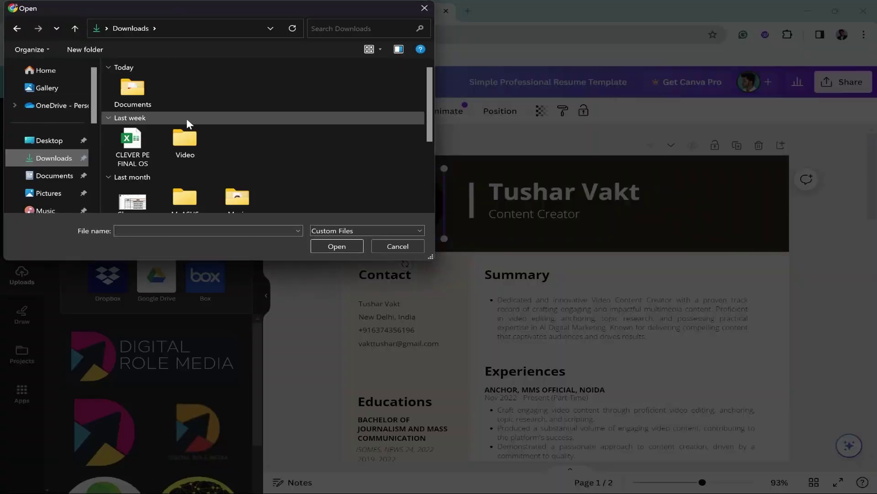
pyautogui.click(48, 193)
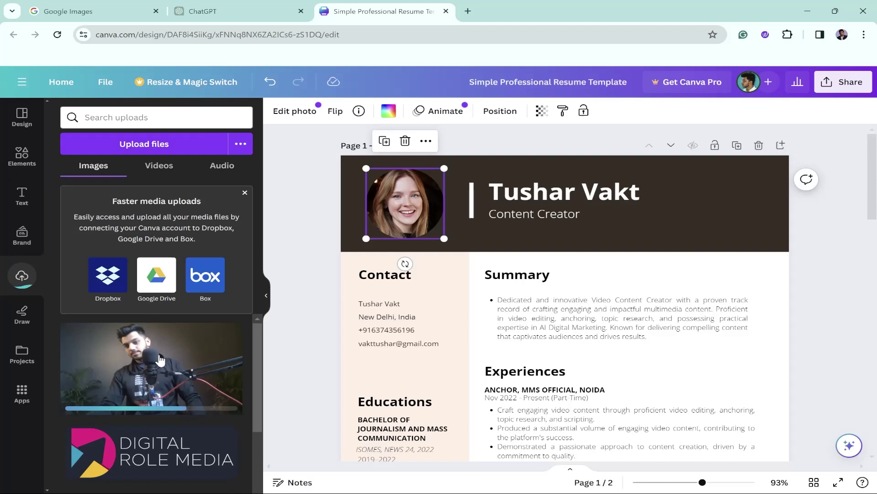
pyautogui.moveTo(160, 361); pyautogui.dragTo(399, 208)
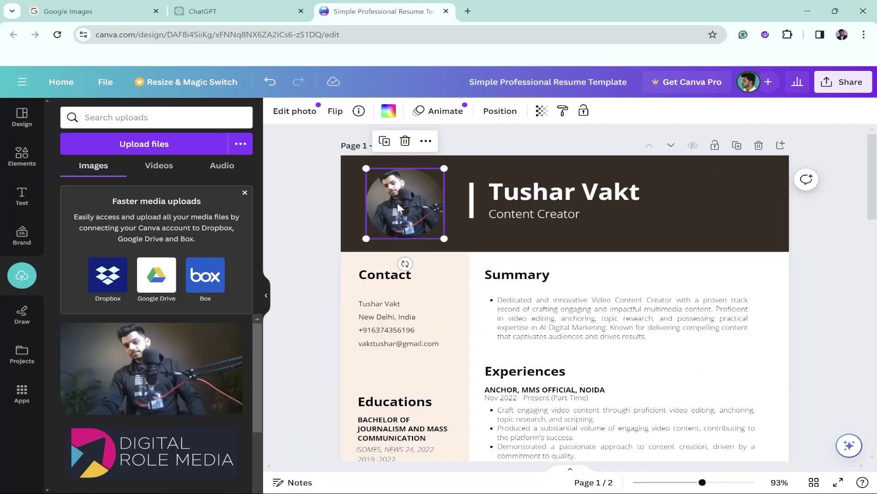
# Step: Crop the portrait, enlarging and shifting the photo so his face is centred in the circle
pyautogui.doubleClick(398, 210)
pyautogui.press('Escape')
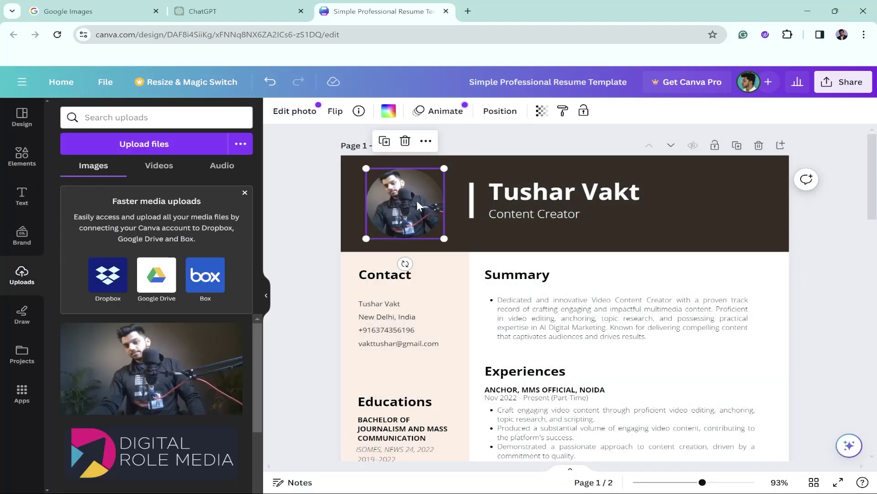
pyautogui.doubleClick(417, 200)
pyautogui.moveTo(315, 261); pyautogui.dragTo(264, 339)
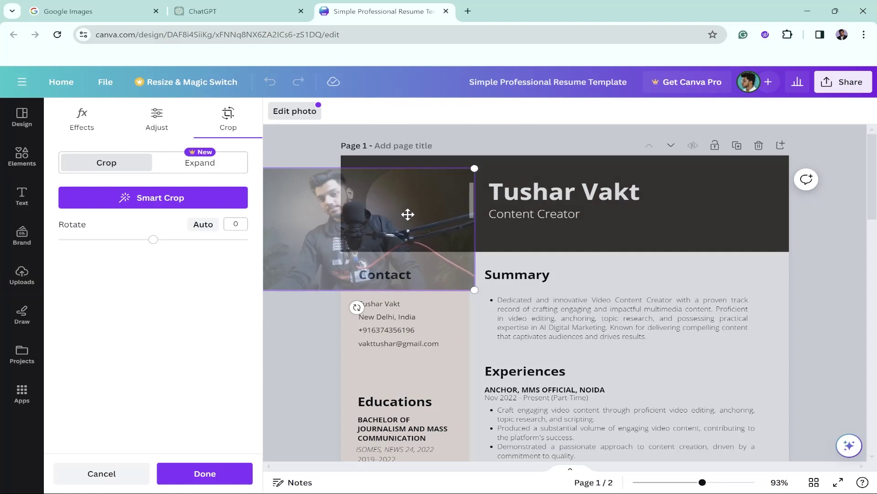
pyautogui.moveTo(408, 214); pyautogui.dragTo(483, 215)
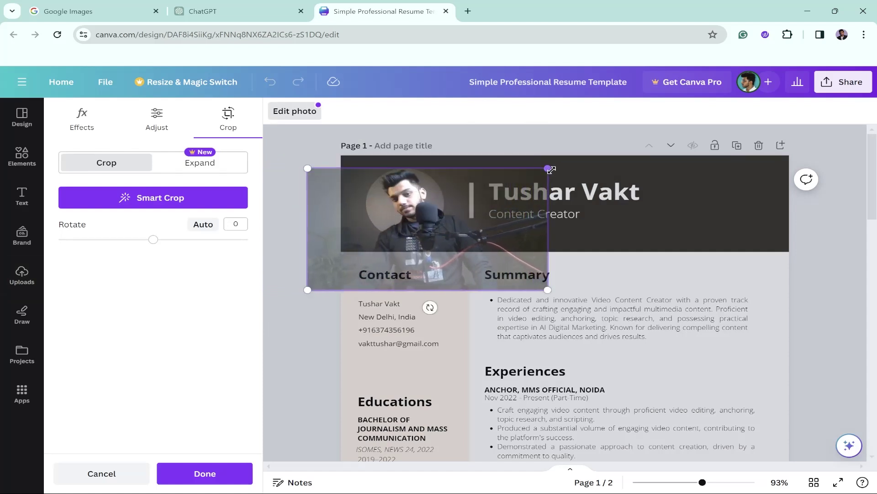
pyautogui.click(817, 271)
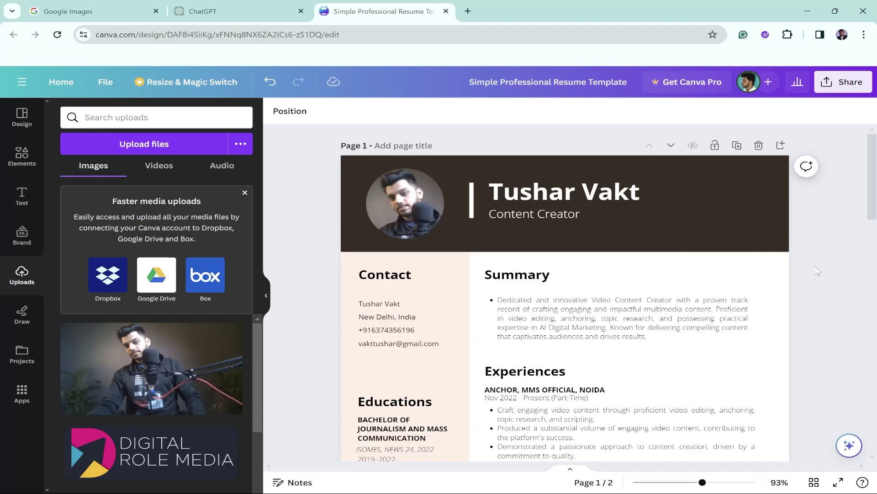
pyautogui.scroll(-5, 817, 271)
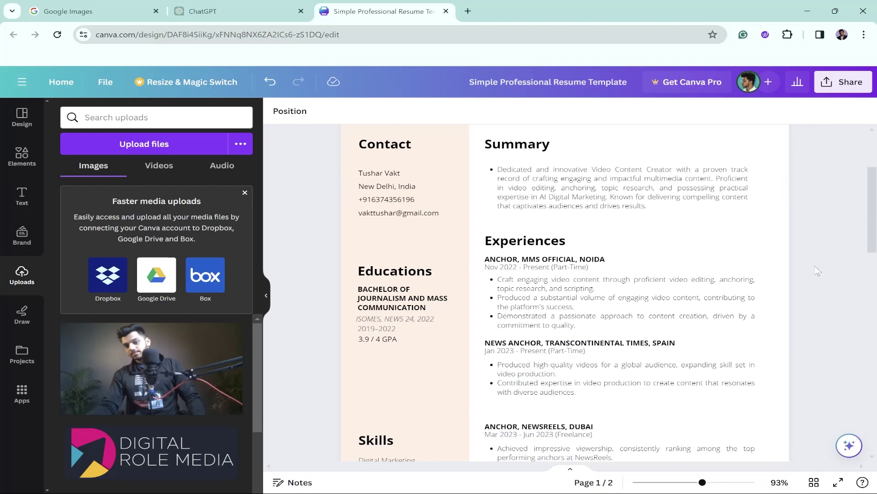
pyautogui.scroll(-6, 817, 271)
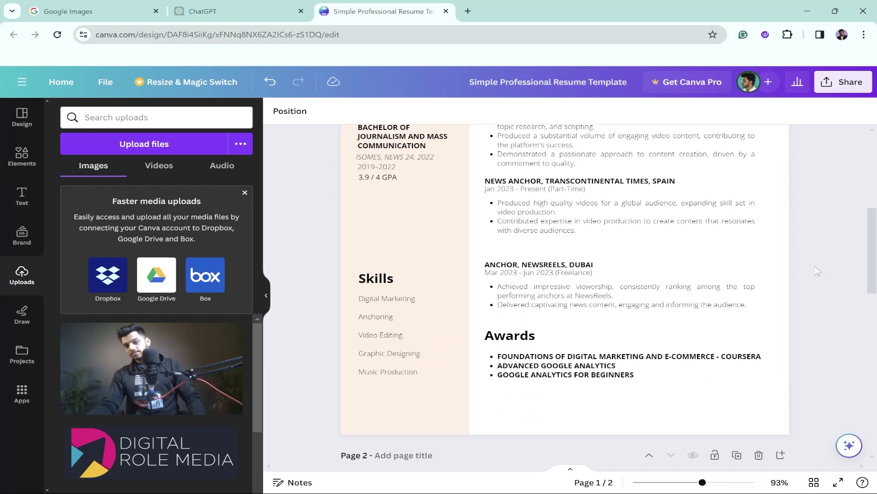
pyautogui.scroll(-2, 818, 271)
pyautogui.scroll(12, 818, 271)
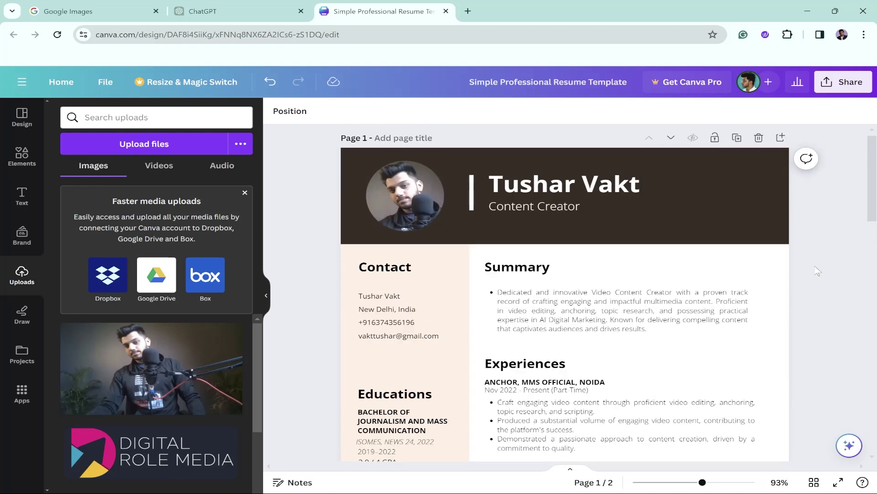
pyautogui.scroll(-6, 817, 271)
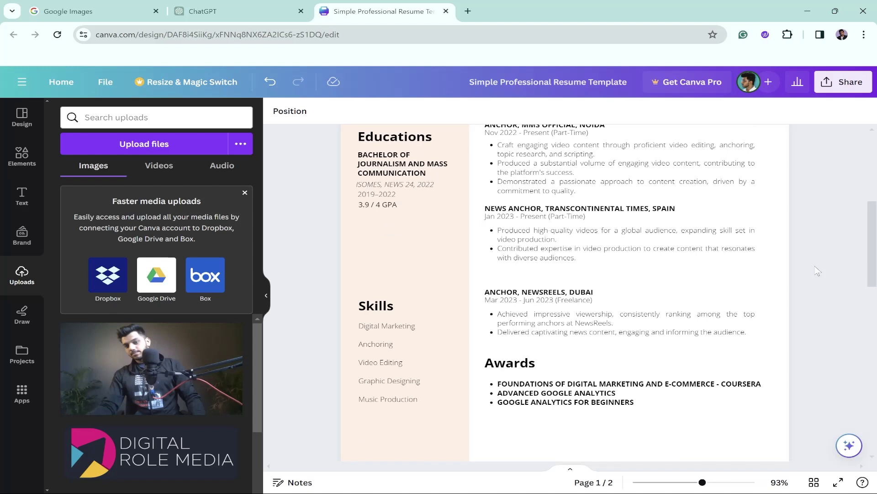
pyautogui.scroll(6, 818, 271)
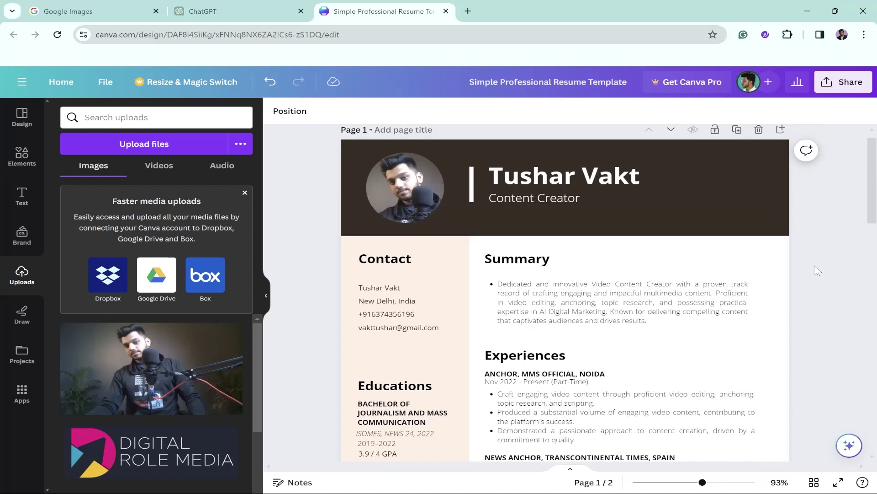